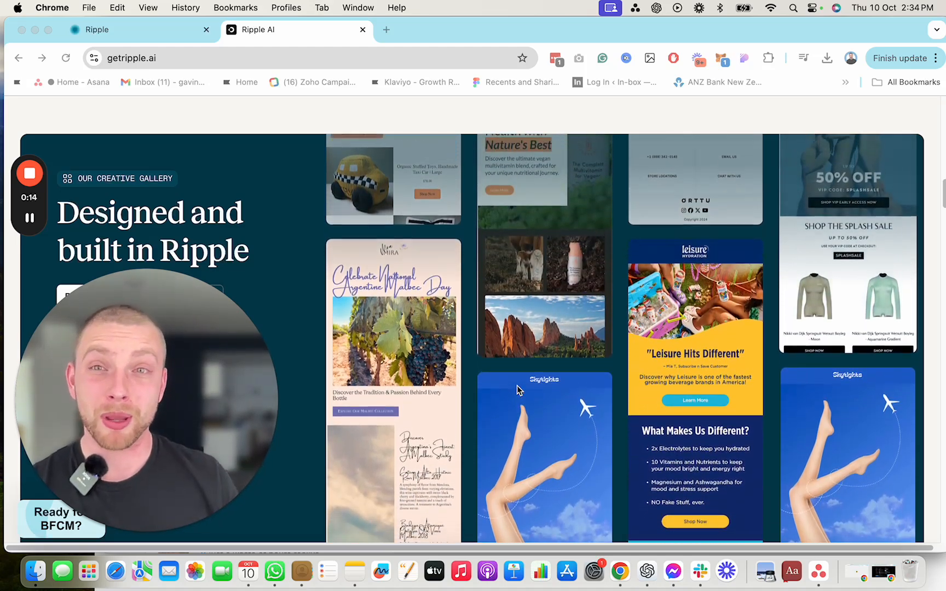
# Look at the creative gallery on the getripple.ai website and return to the Ripple app's home page.
pyautogui.click(115, 41)
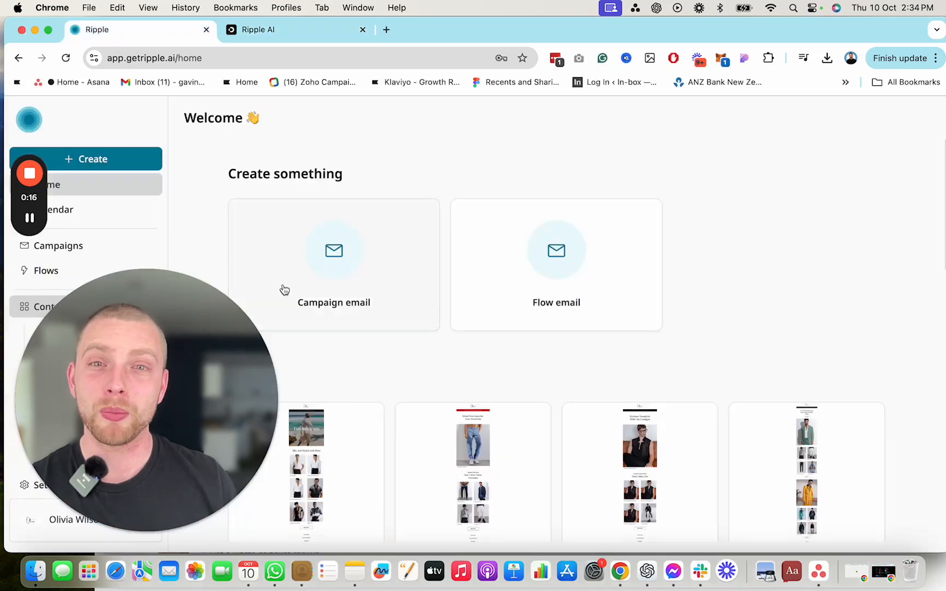
pyautogui.click(283, 36)
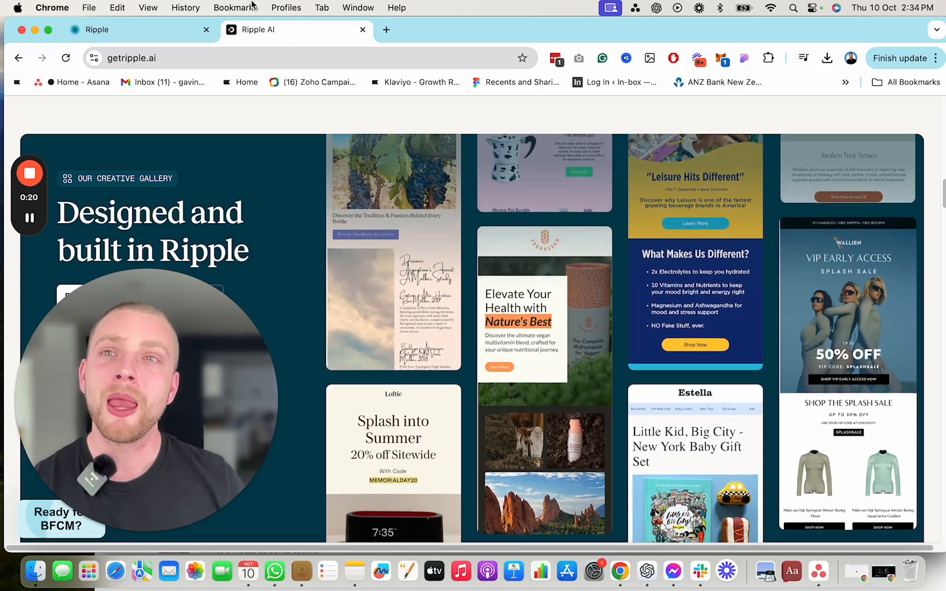
pyautogui.click(137, 30)
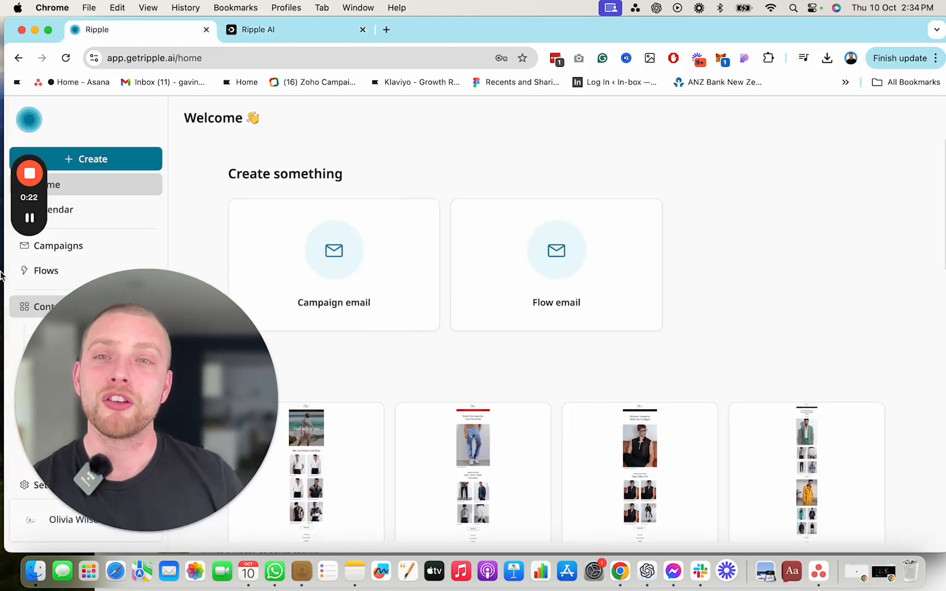
pyautogui.click(262, 34)
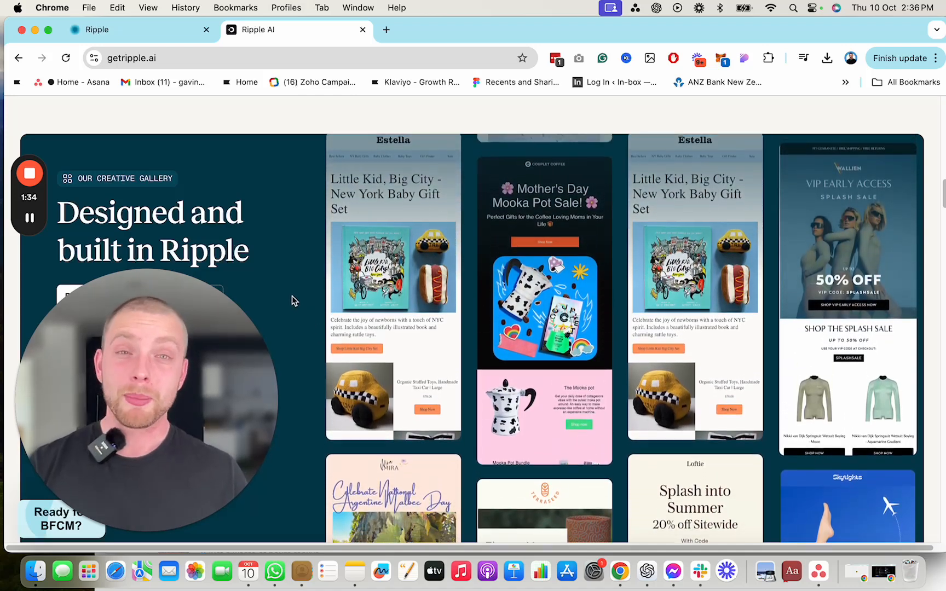
pyautogui.click(126, 34)
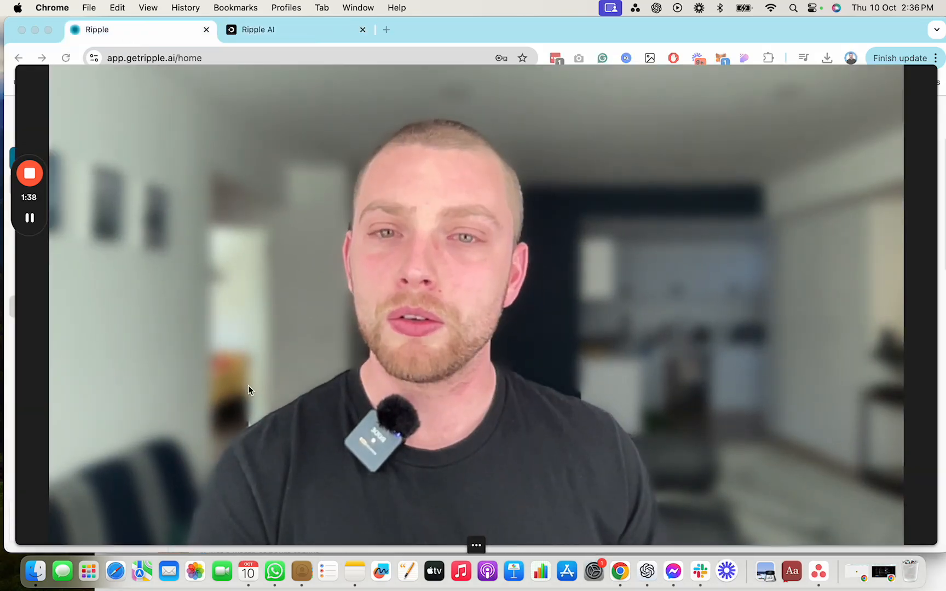
pyautogui.doubleClick(249, 386)
pyautogui.click(125, 532)
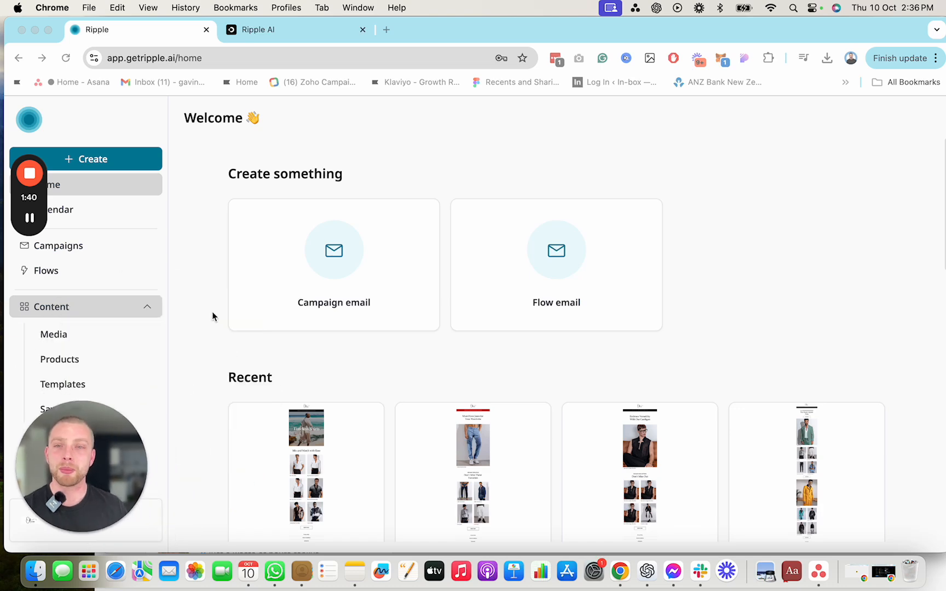
pyautogui.scroll(-3, 230, 290)
pyautogui.scroll(3, 306, 294)
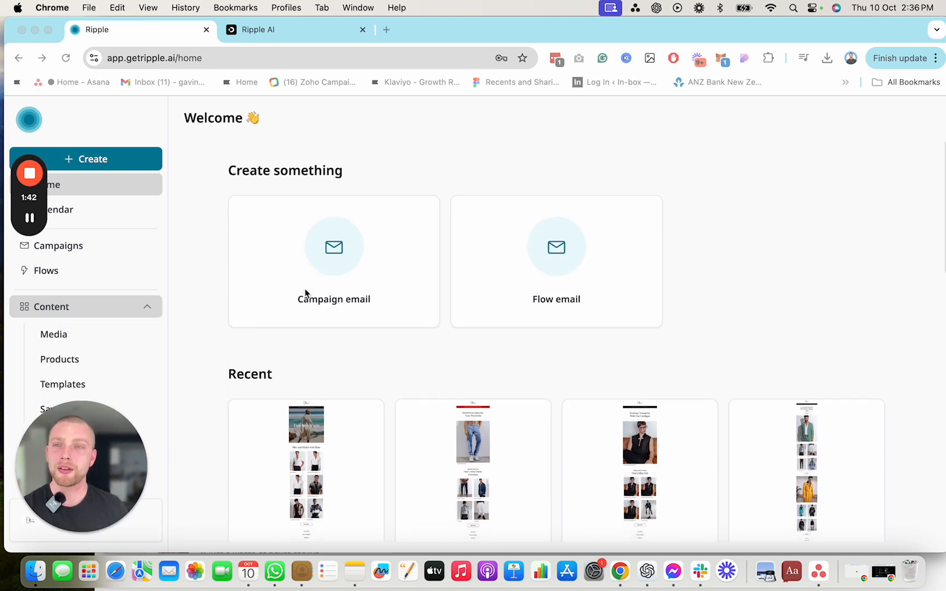
pyautogui.moveTo(53, 453); pyautogui.dragTo(196, 453)
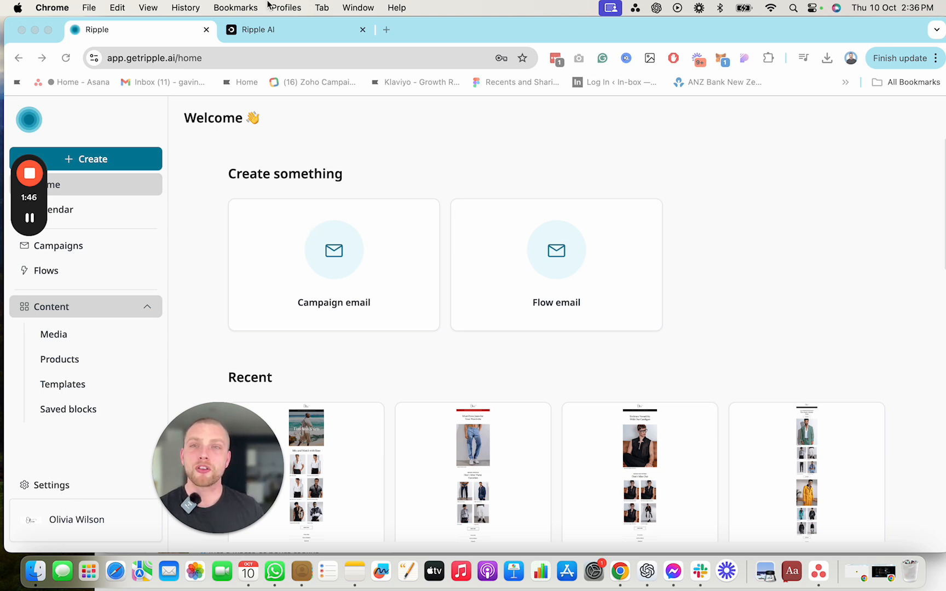
pyautogui.moveTo(256, 432); pyautogui.dragTo(117, 430)
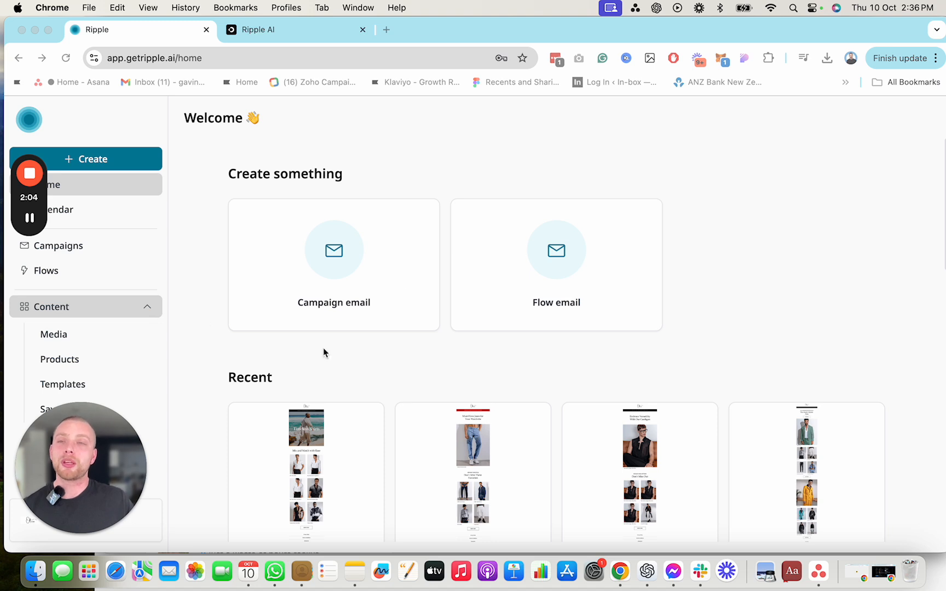
pyautogui.moveTo(27, 153); pyautogui.dragTo(98, 72)
pyautogui.moveTo(77, 534); pyautogui.dragTo(158, 394)
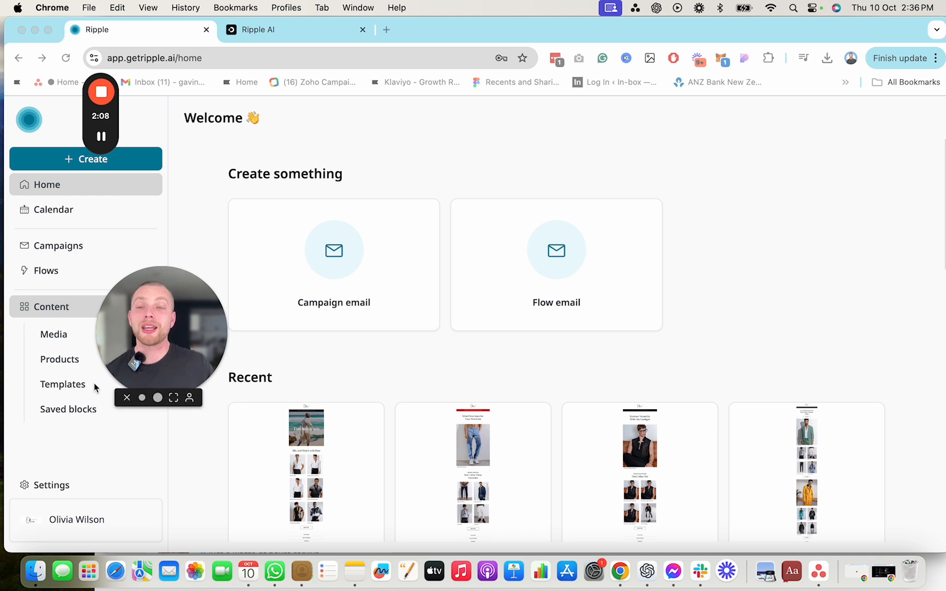
# Open the workspace settings and review the connected integrations.
pyautogui.click(51, 485)
pyautogui.click(429, 164)
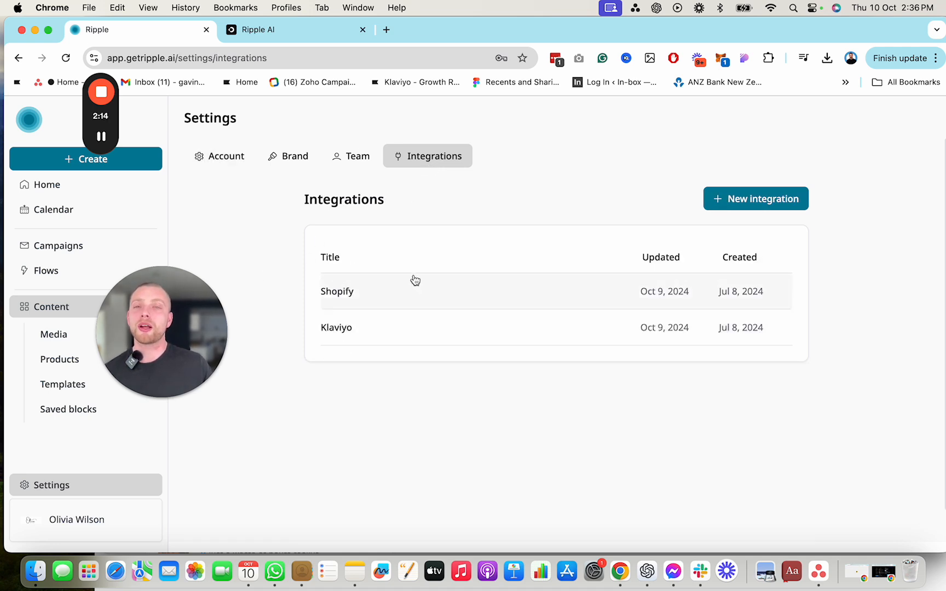
pyautogui.moveTo(177, 336); pyautogui.dragTo(138, 381)
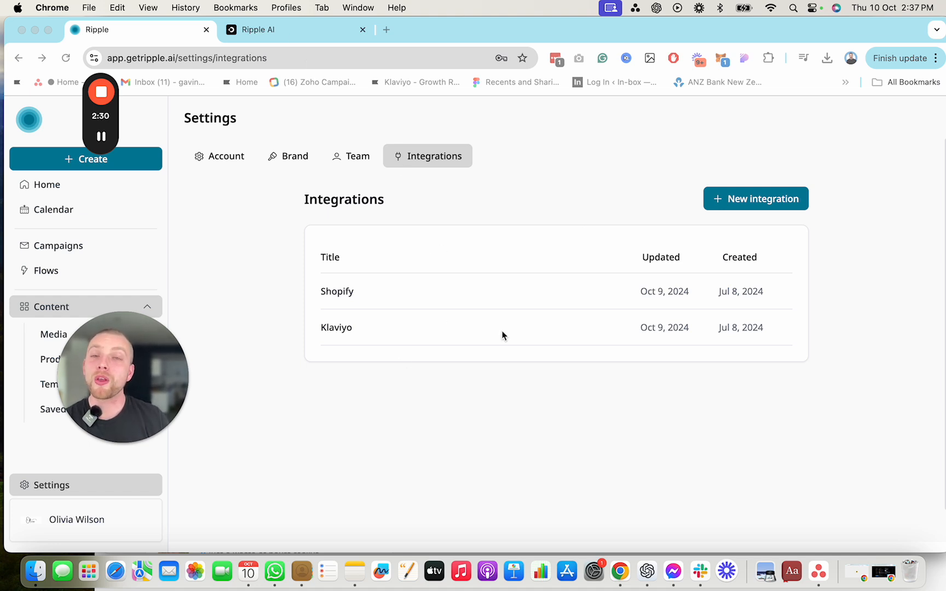
pyautogui.moveTo(117, 325)
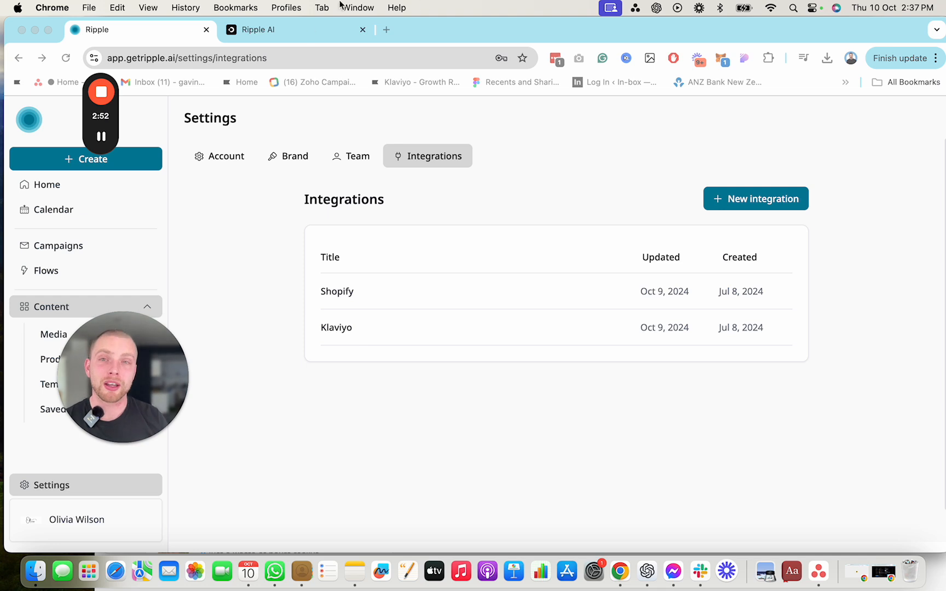
# Open the brand settings and examine the brand's color styles.
pyautogui.click(362, 161)
pyautogui.click(289, 163)
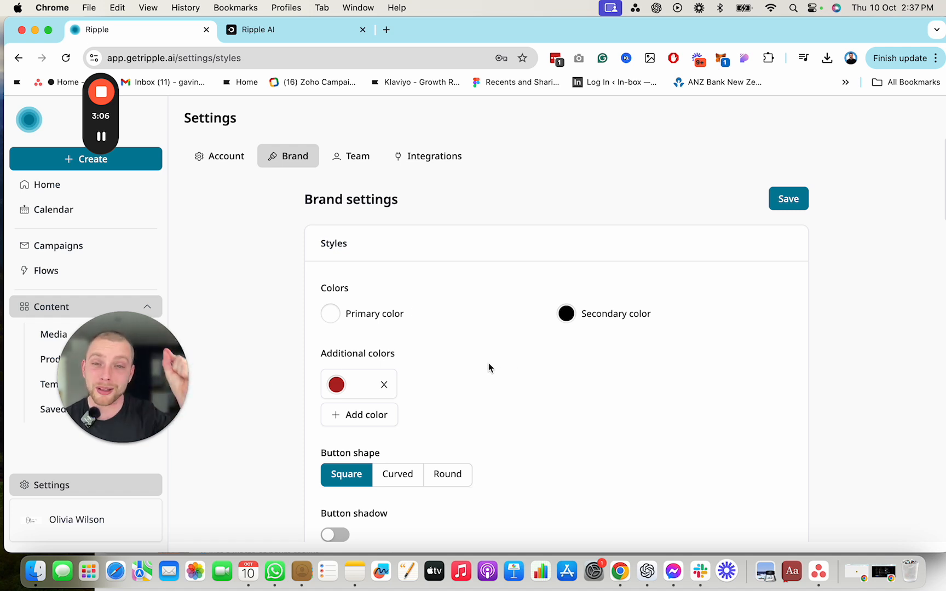
pyautogui.scroll(-2, 420, 433)
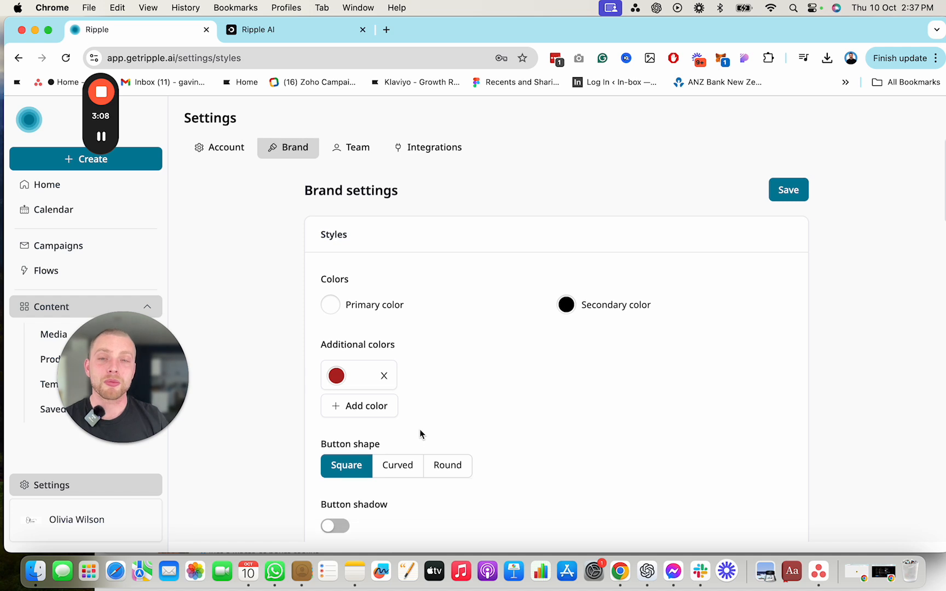
pyautogui.scroll(-1, 415, 450)
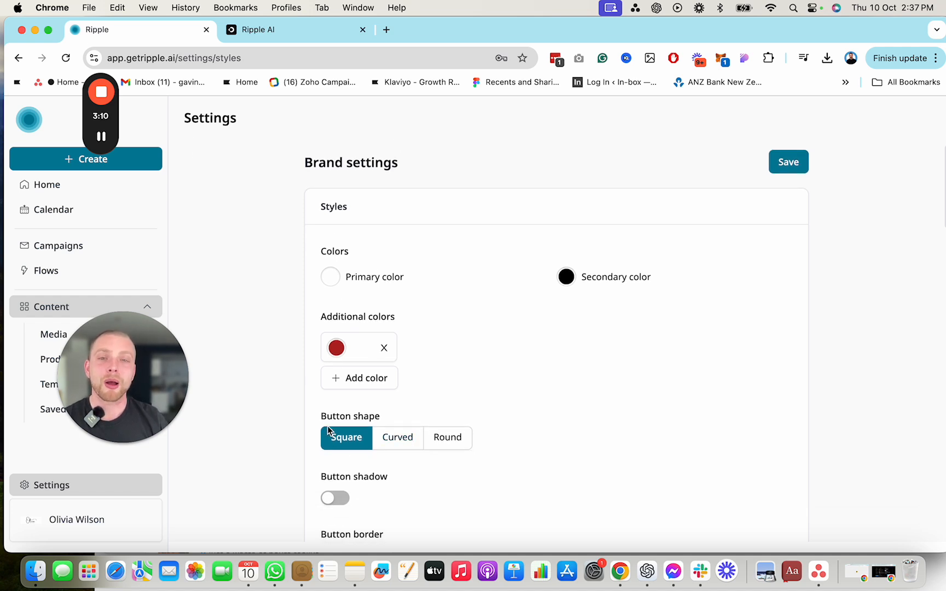
# Try the Curved and Round button shapes and the Curved element shape, returning both options to Square.
pyautogui.click(409, 440)
pyautogui.click(447, 438)
pyautogui.click(350, 440)
pyautogui.scroll(-6, 509, 432)
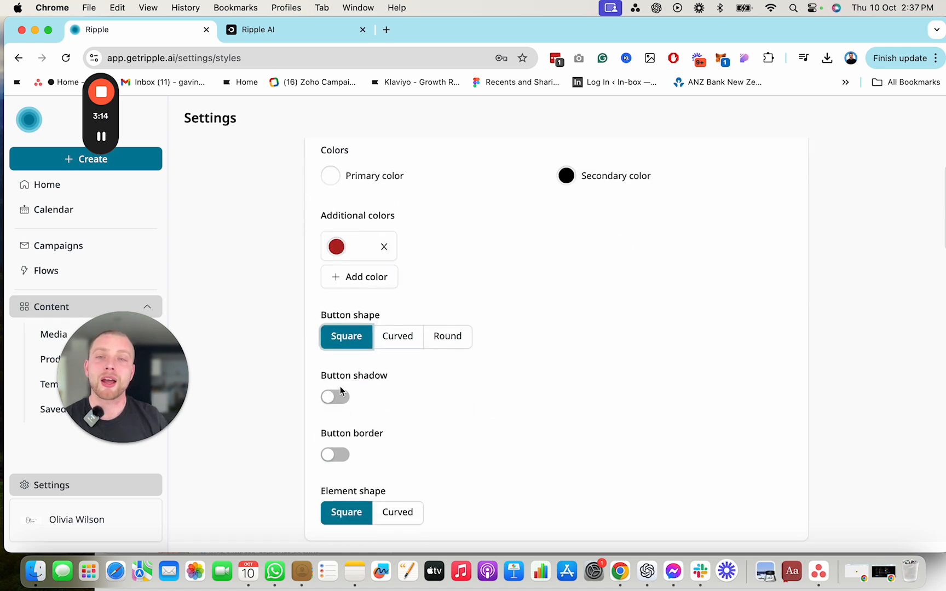
pyautogui.scroll(-1, 331, 487)
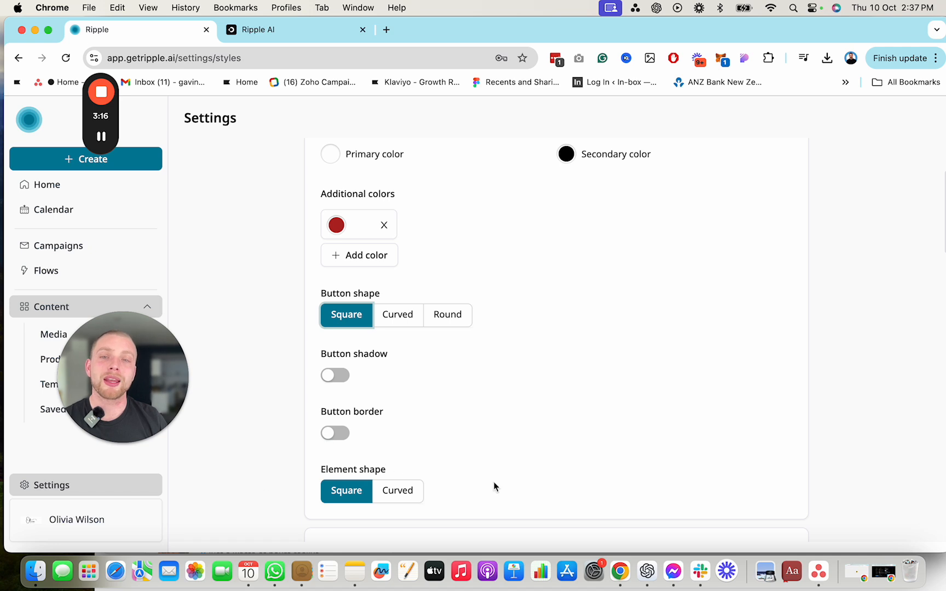
pyautogui.click(397, 508)
pyautogui.click(331, 506)
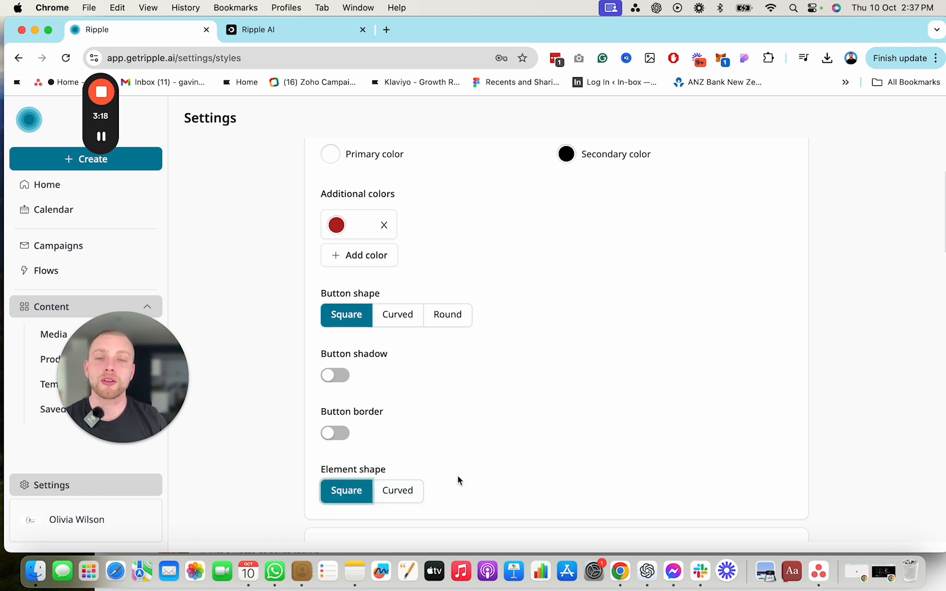
# Review the account settings, from the workspace name, domain and logo down to the default segments and sync options.
pyautogui.scroll(7, 566, 445)
pyautogui.click(230, 163)
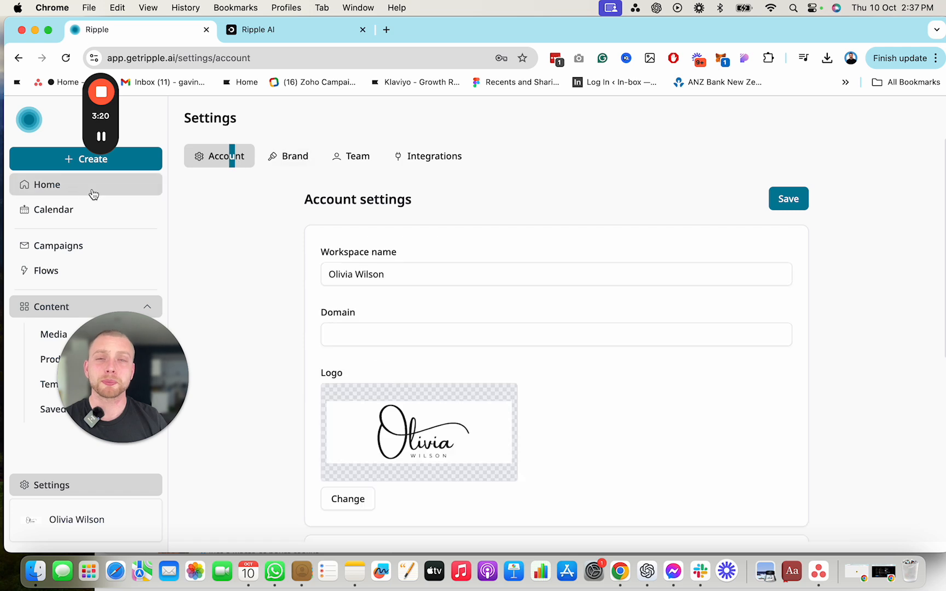
pyautogui.doubleClick(397, 274)
pyautogui.click(447, 333)
pyautogui.scroll(-3, 537, 361)
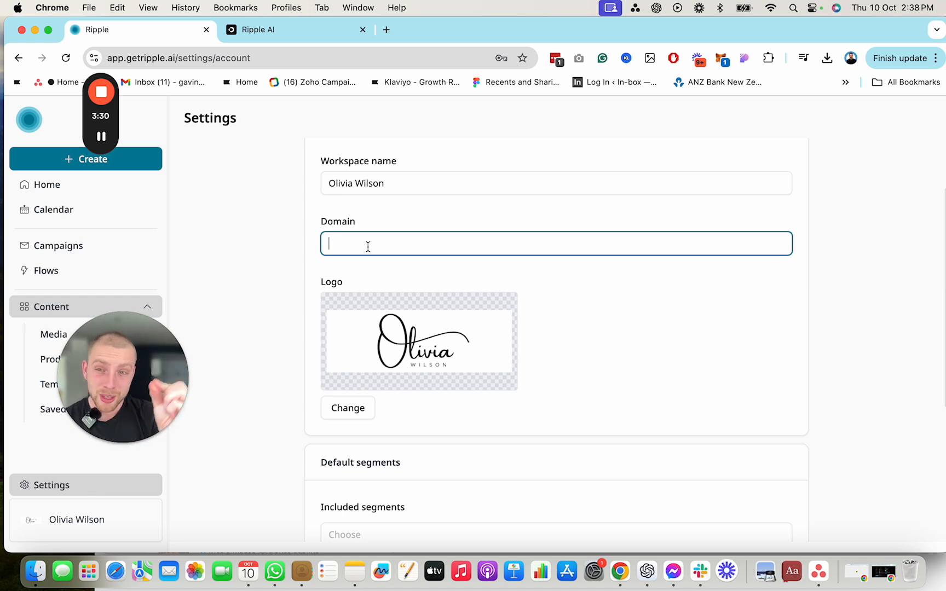
pyautogui.scroll(-5, 393, 372)
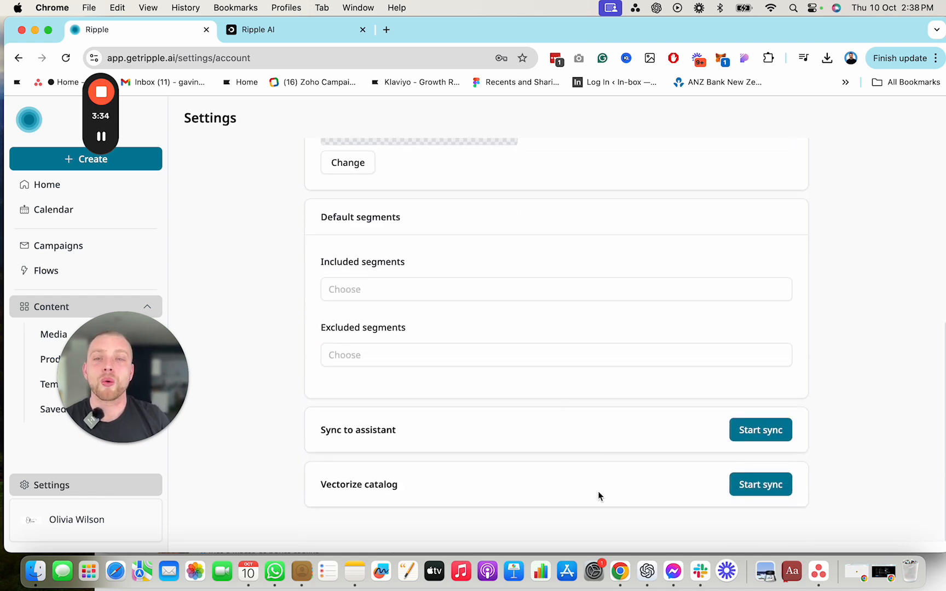
# Check the choices for the included and excluded default segments.
pyautogui.moveTo(120, 384); pyautogui.dragTo(409, 407)
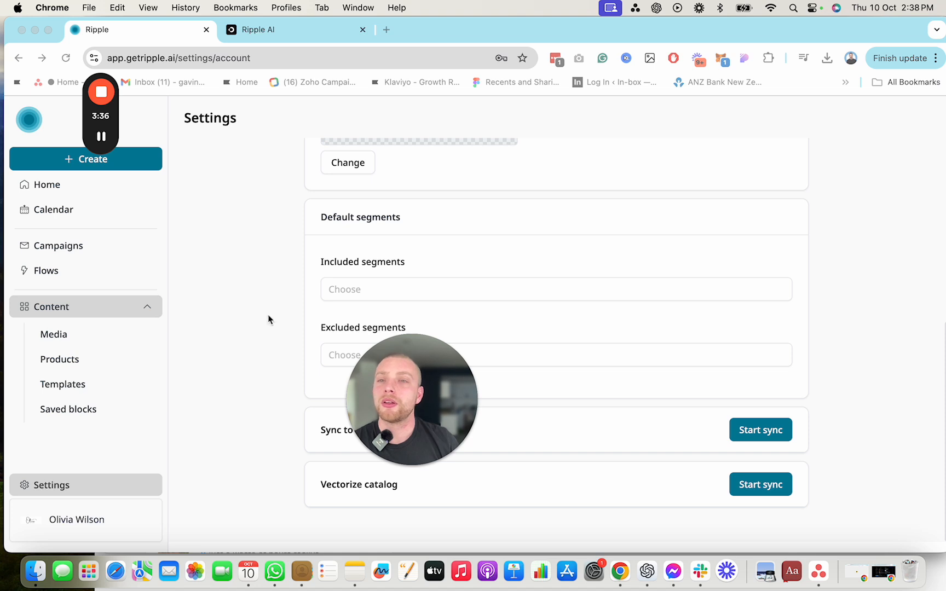
pyautogui.click(511, 303)
pyautogui.click(424, 290)
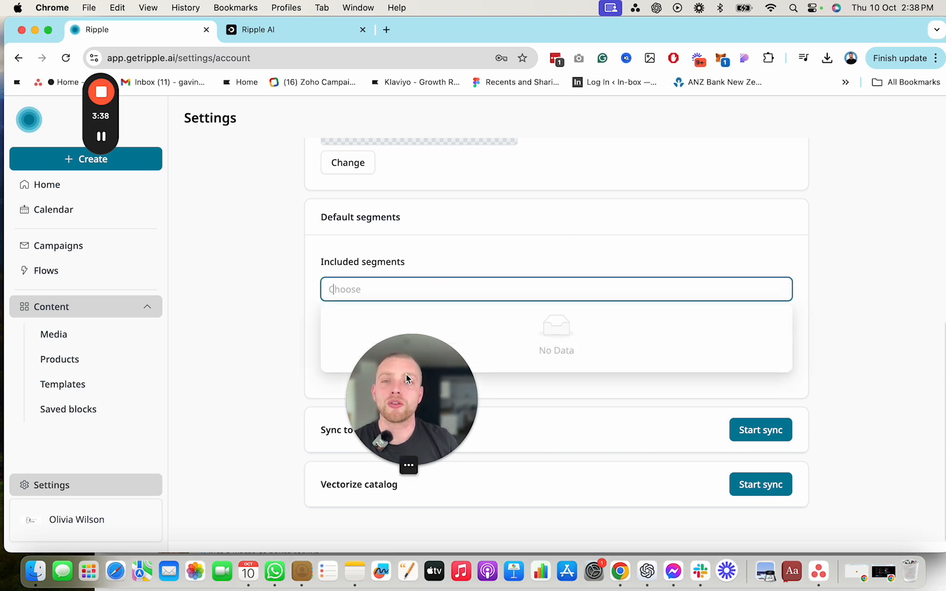
pyautogui.moveTo(405, 386); pyautogui.dragTo(350, 434)
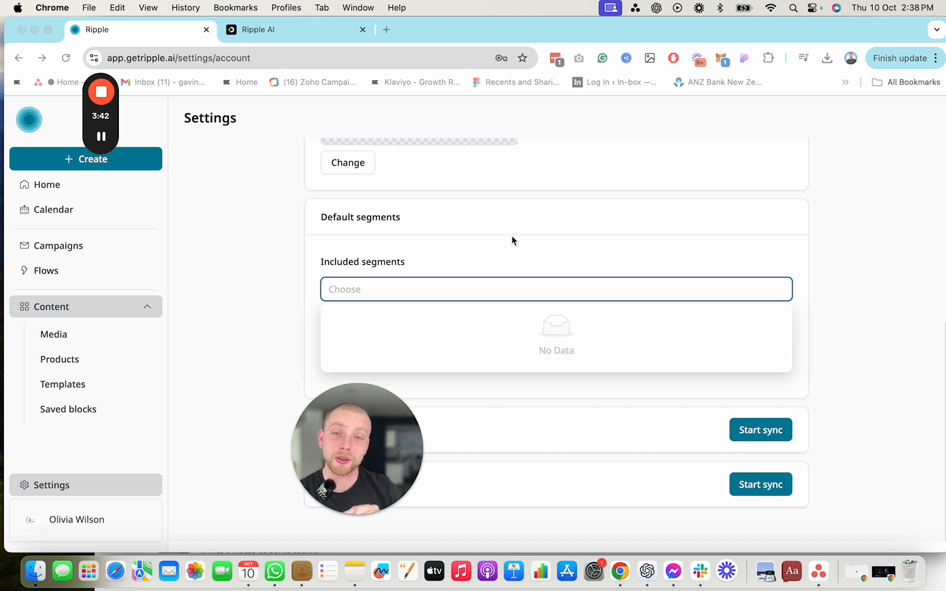
pyautogui.click(387, 283)
pyautogui.click(307, 307)
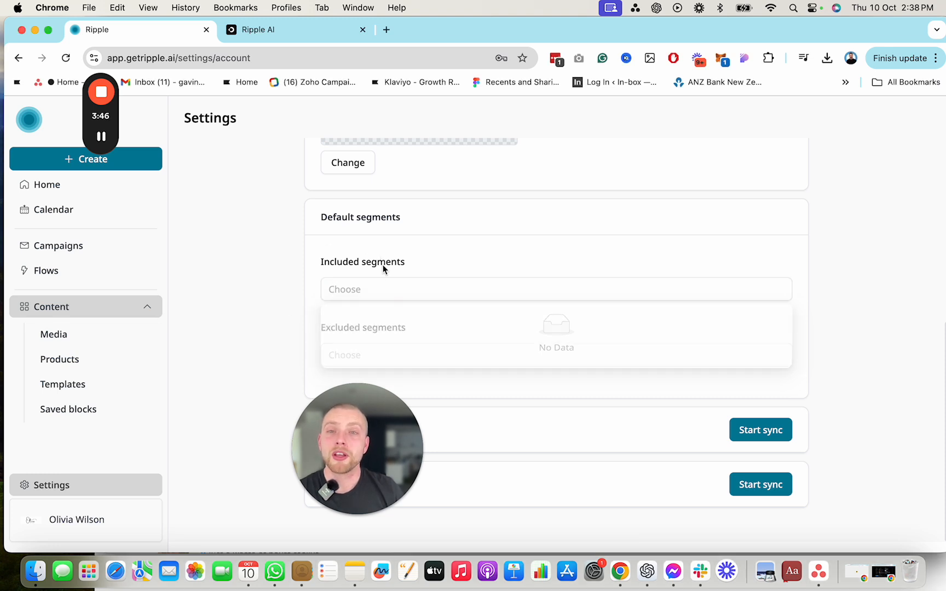
pyautogui.click(380, 353)
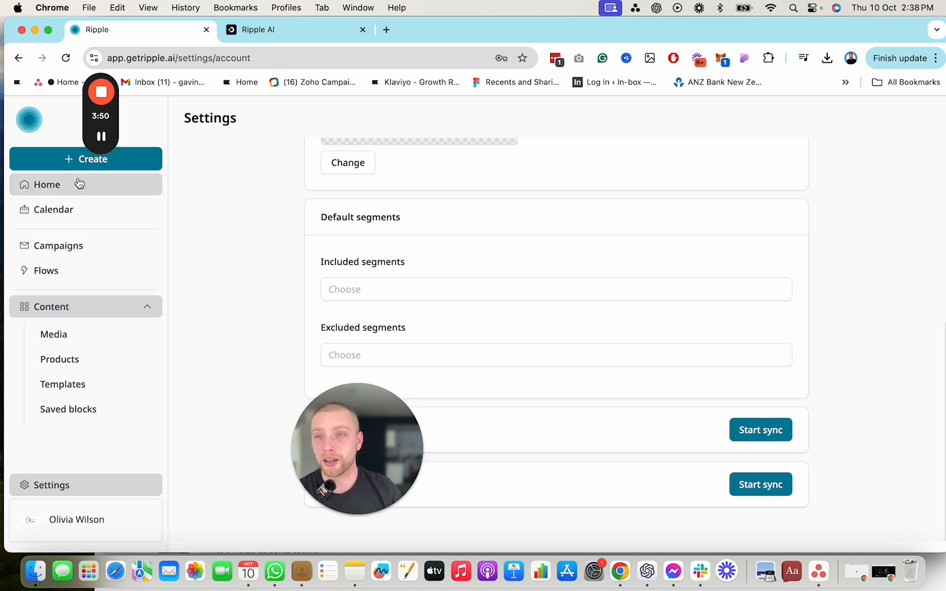
# Return to the home page and look through the recent email drafts.
pyautogui.click(76, 184)
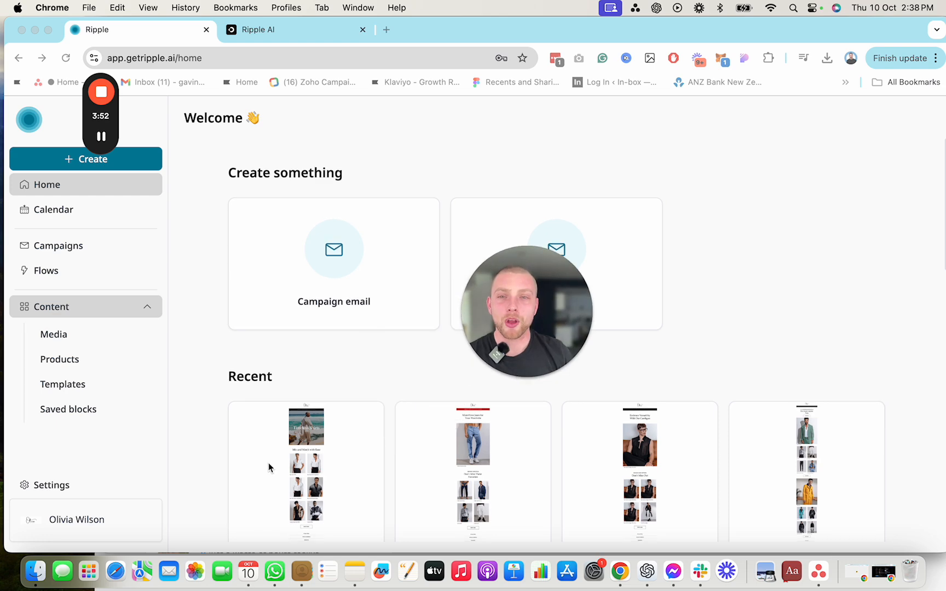
pyautogui.scroll(-3, 328, 462)
pyautogui.scroll(-2, 301, 446)
pyautogui.scroll(-3, 426, 451)
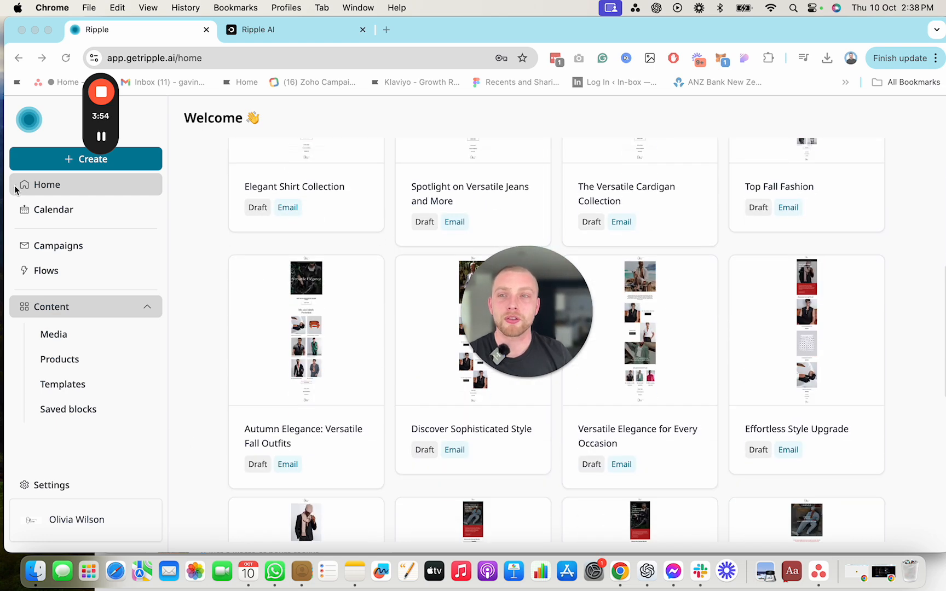
# View the campaign calendar, the campaigns filtered by Email, and the flows overview.
pyautogui.click(55, 209)
pyautogui.moveTo(533, 307); pyautogui.dragTo(122, 455)
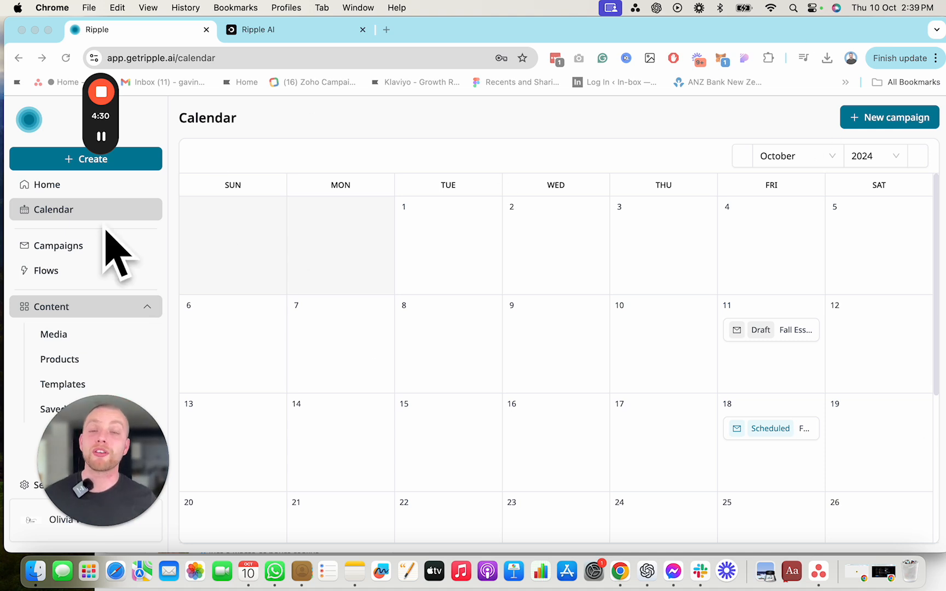
pyautogui.doubleClick(57, 247)
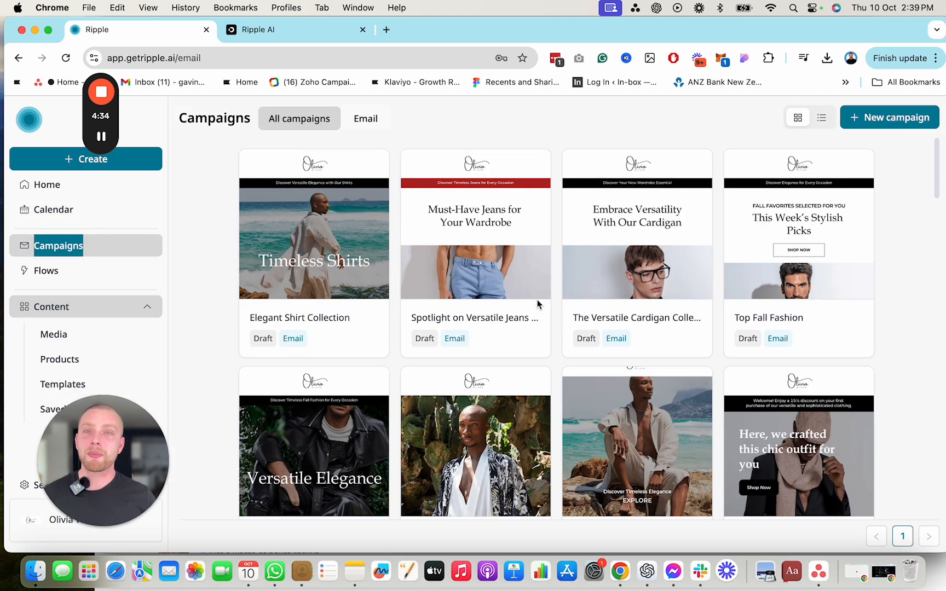
pyautogui.click(365, 118)
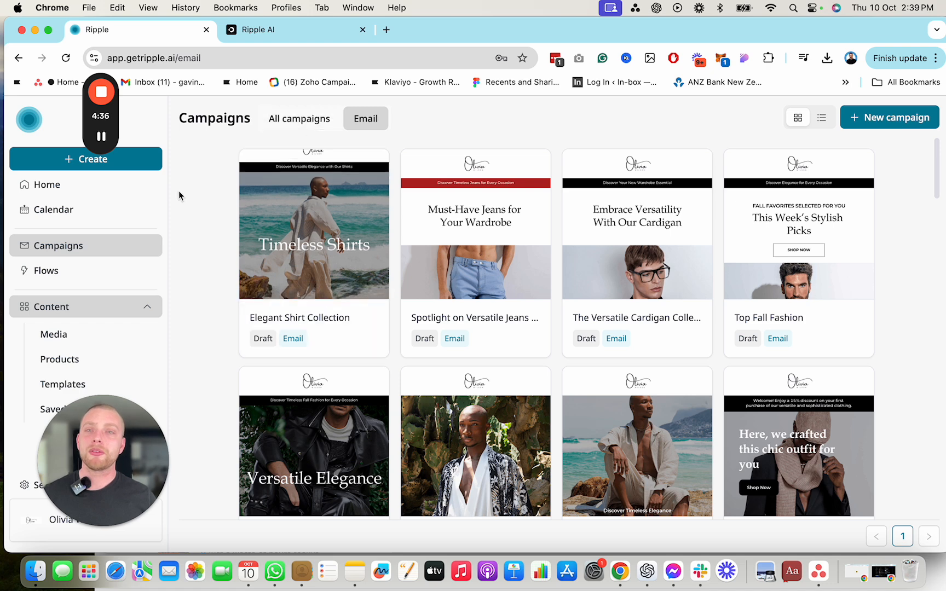
pyautogui.click(83, 271)
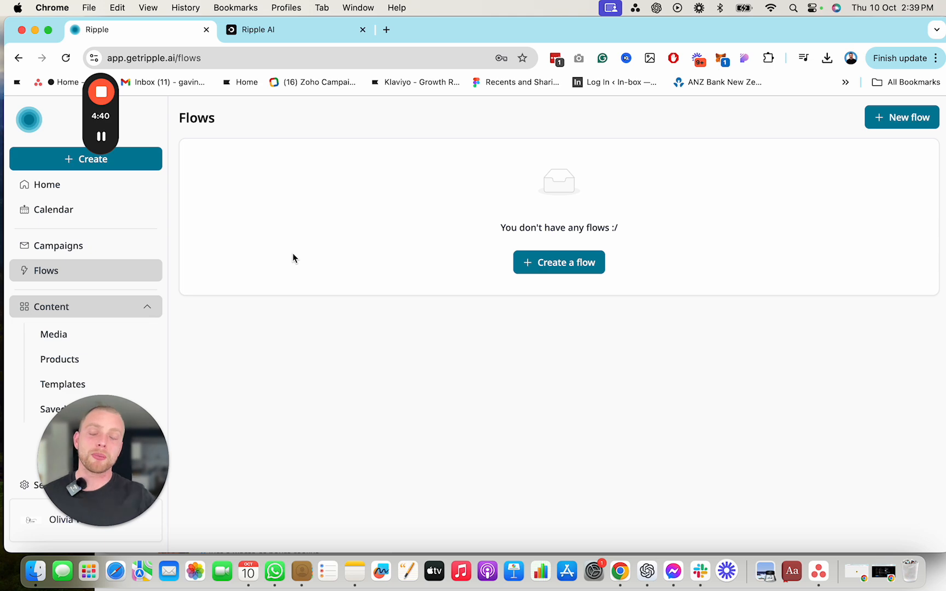
# Start a new campaign email and browse the product feature templates.
pyautogui.click(134, 252)
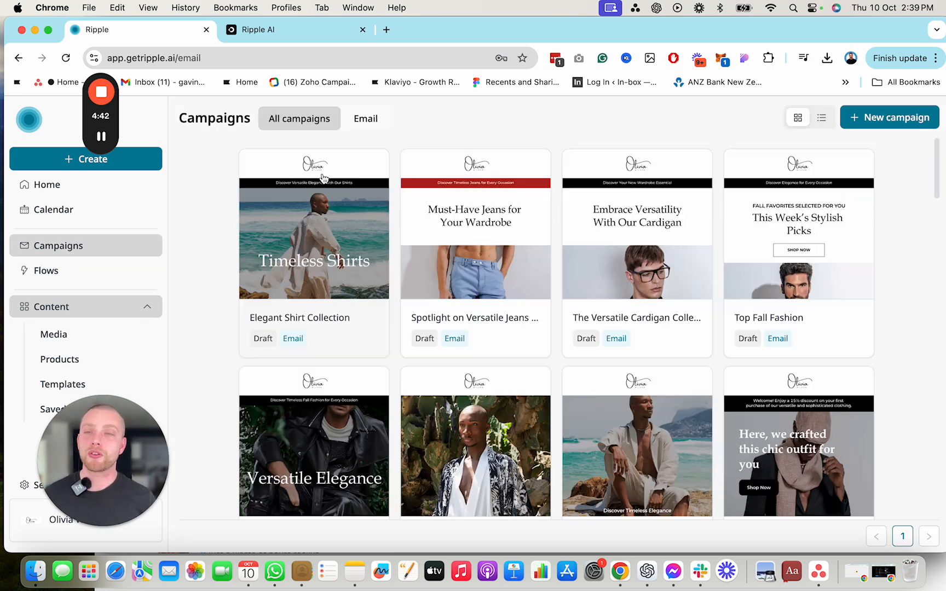
pyautogui.click(890, 117)
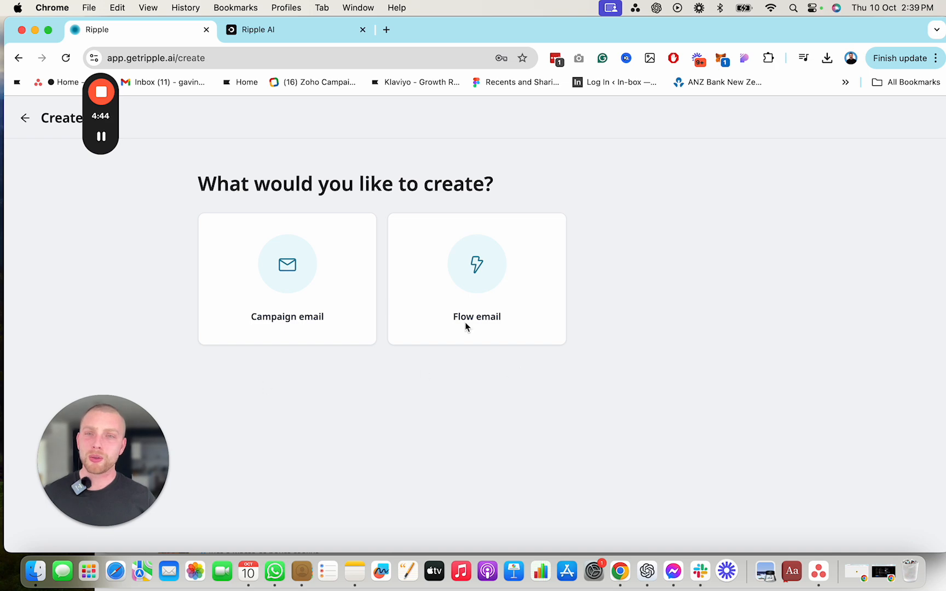
pyautogui.click(345, 286)
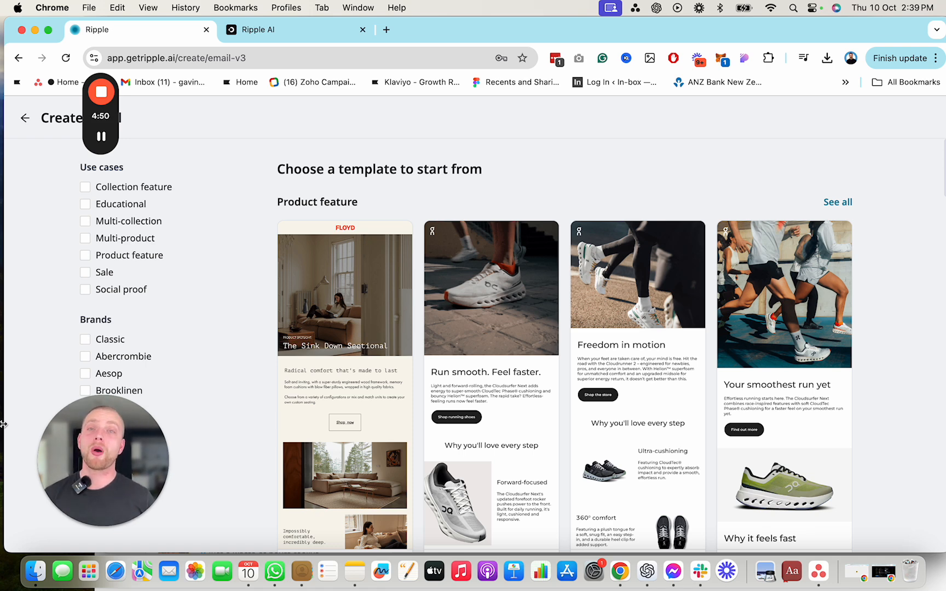
pyautogui.scroll(-1, 609, 316)
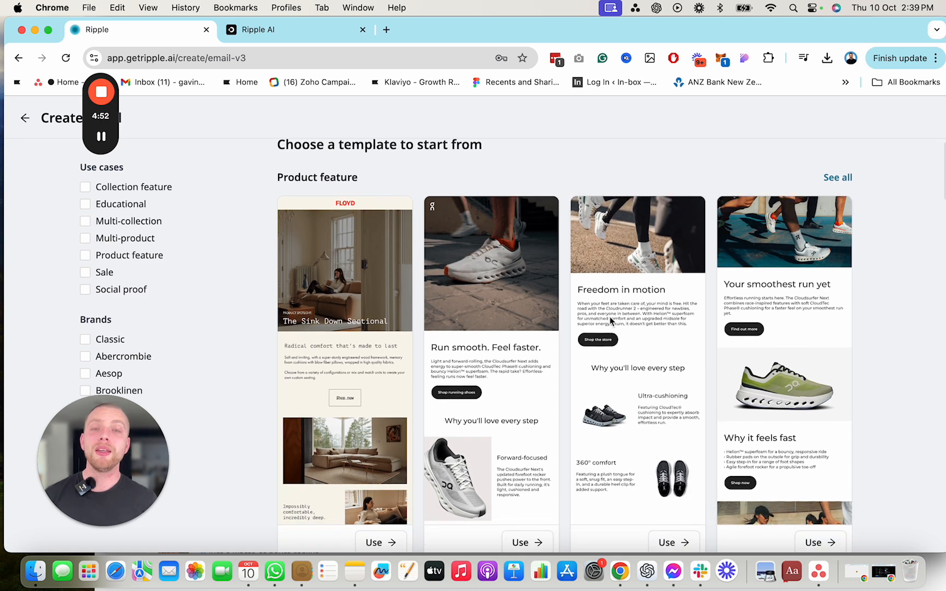
pyautogui.moveTo(395, 269)
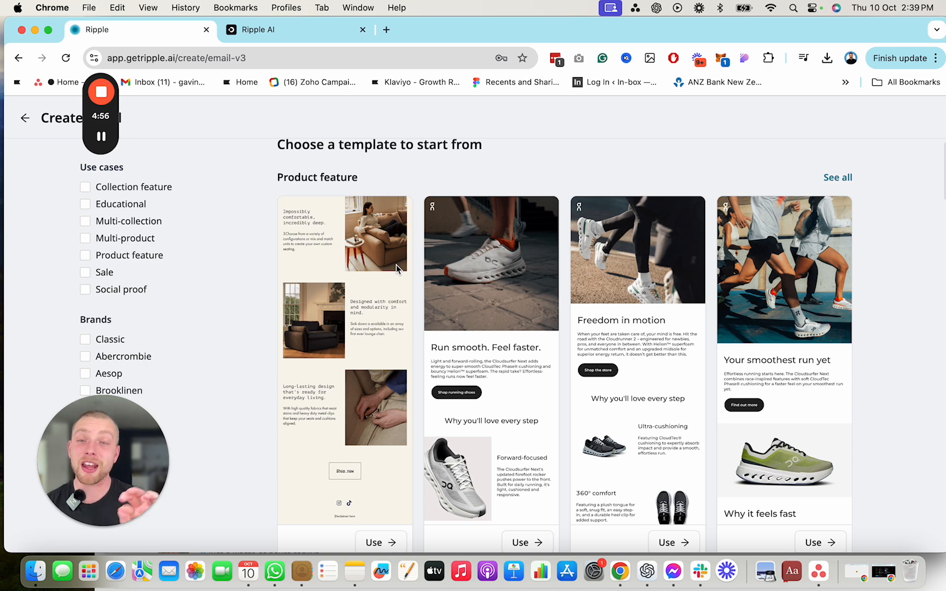
pyautogui.scroll(-1, 545, 296)
# Filter the templates to the Abercrombie brand and use the "Your weekly edit" template.
pyautogui.moveTo(80, 394); pyautogui.dragTo(280, 194)
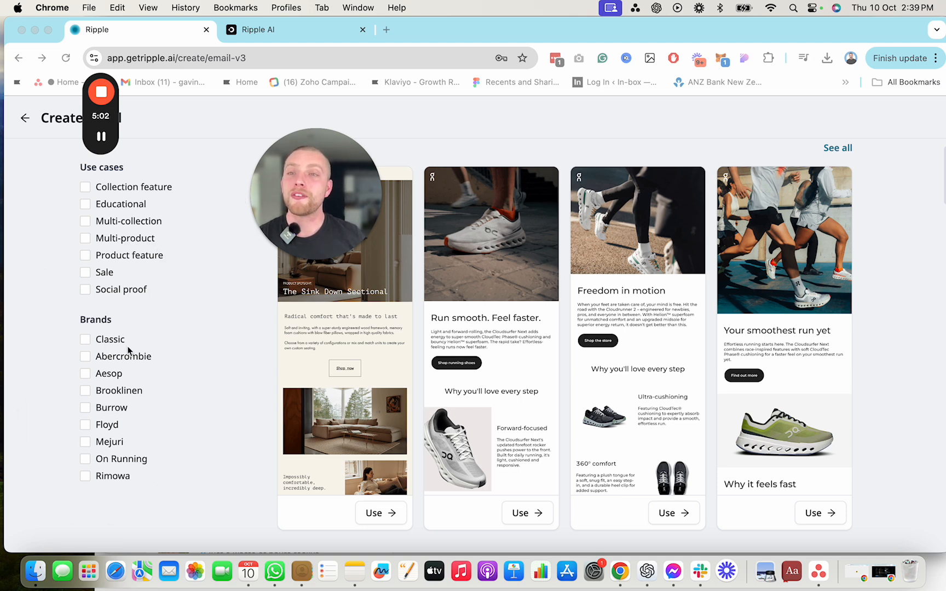
pyautogui.click(86, 356)
pyautogui.moveTo(320, 158); pyautogui.dragTo(222, 433)
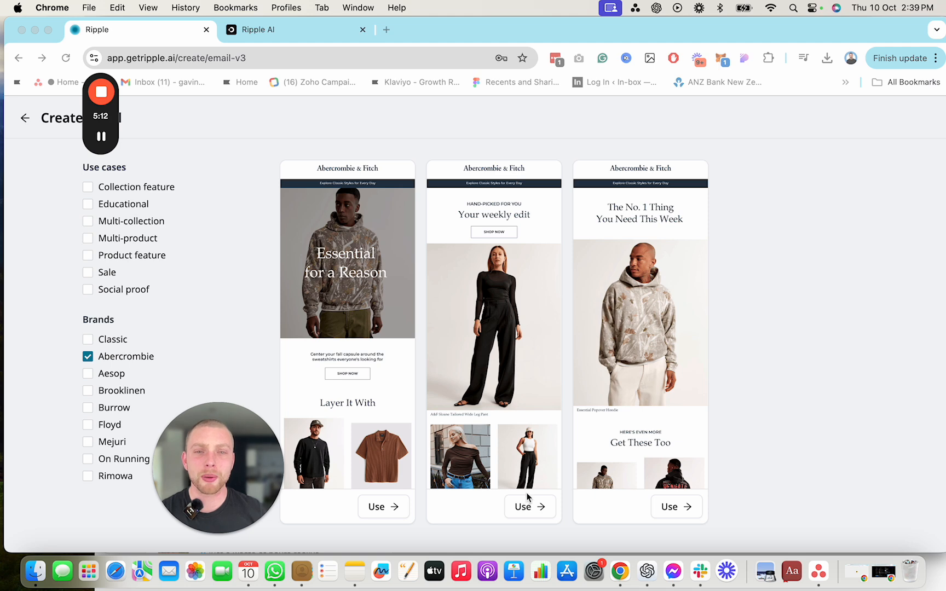
pyautogui.scroll(-10, 525, 405)
pyautogui.scroll(-5, 525, 405)
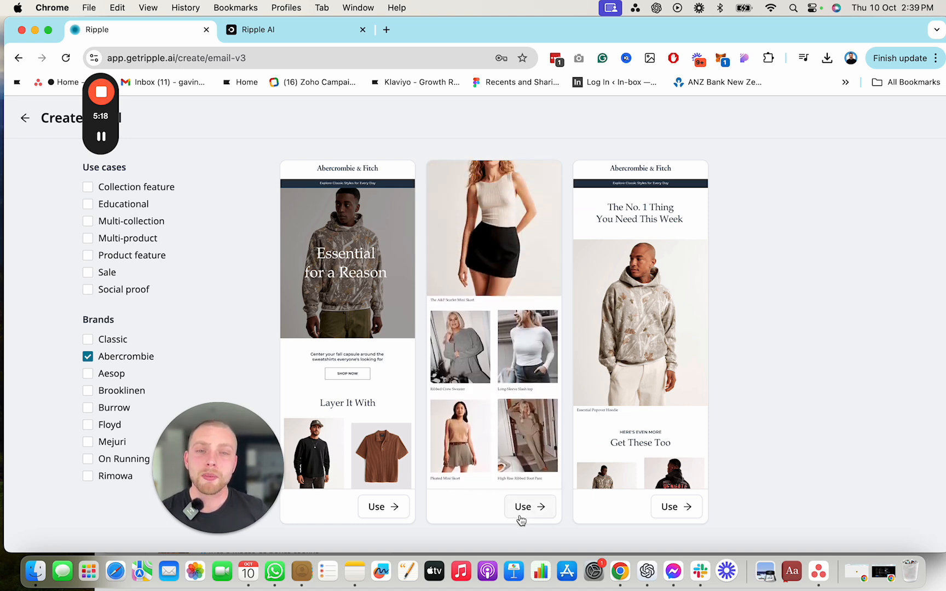
pyautogui.click(518, 512)
# Fill the template with AI using the prompt "I want an email that focuses on selling my shirts", keeping all swap options on.
pyautogui.click(68, 223)
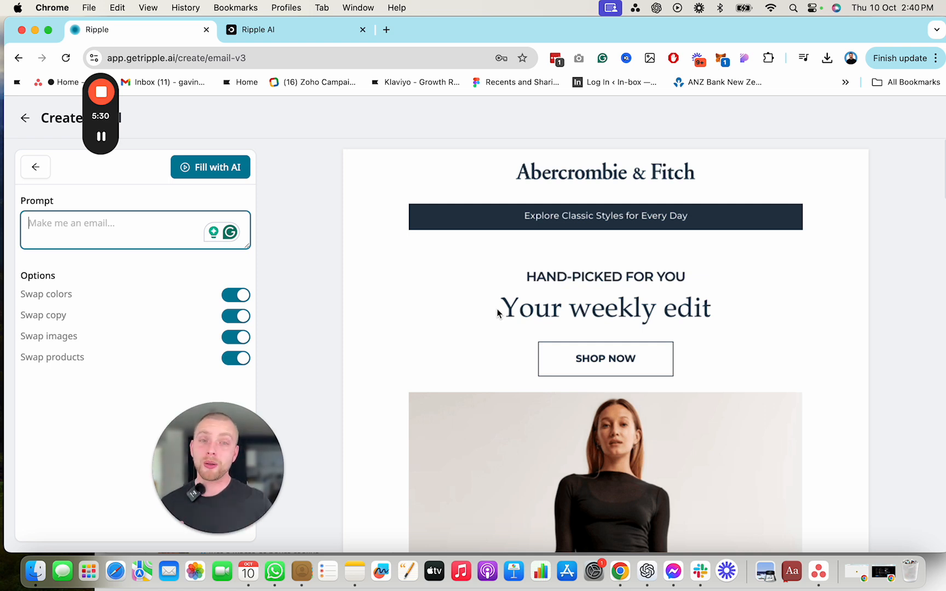
pyautogui.scroll(-4, 469, 454)
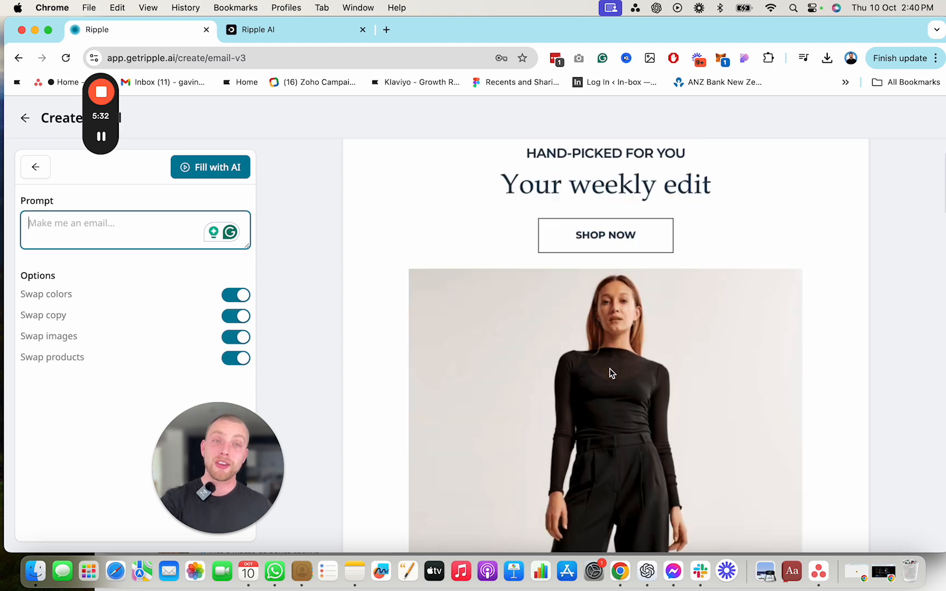
pyautogui.scroll(4, 614, 386)
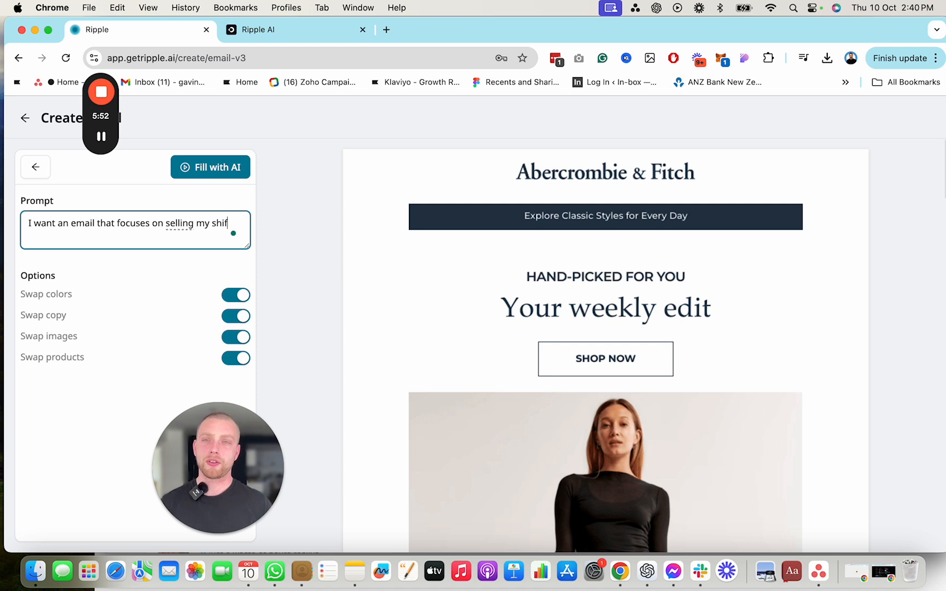
pyautogui.write('s')
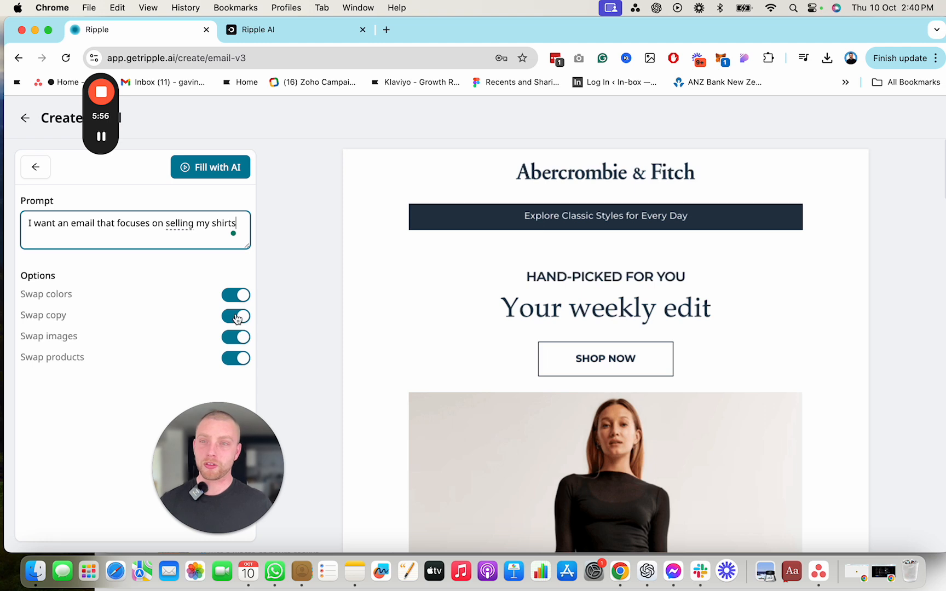
pyautogui.scroll(-10, 371, 256)
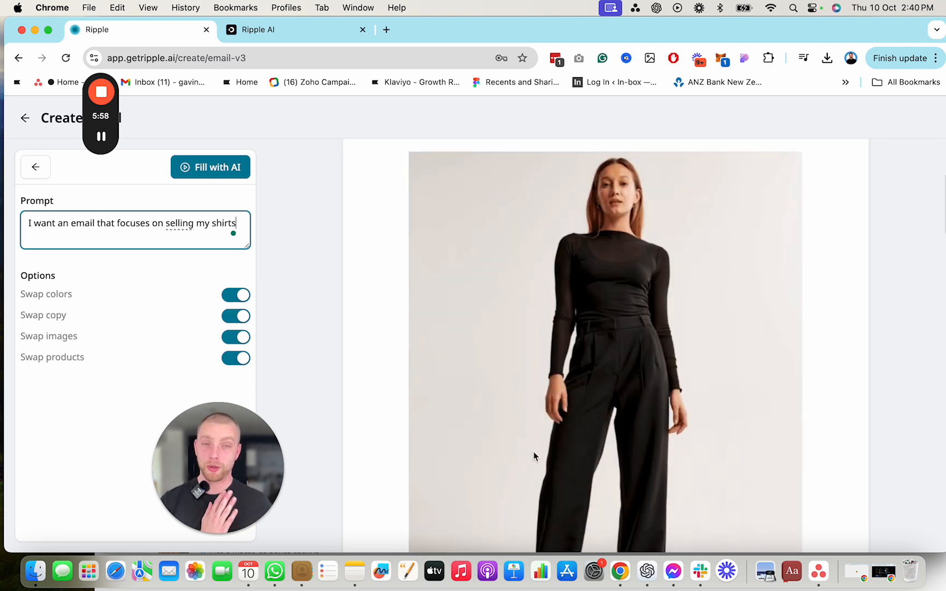
pyautogui.scroll(-5, 547, 472)
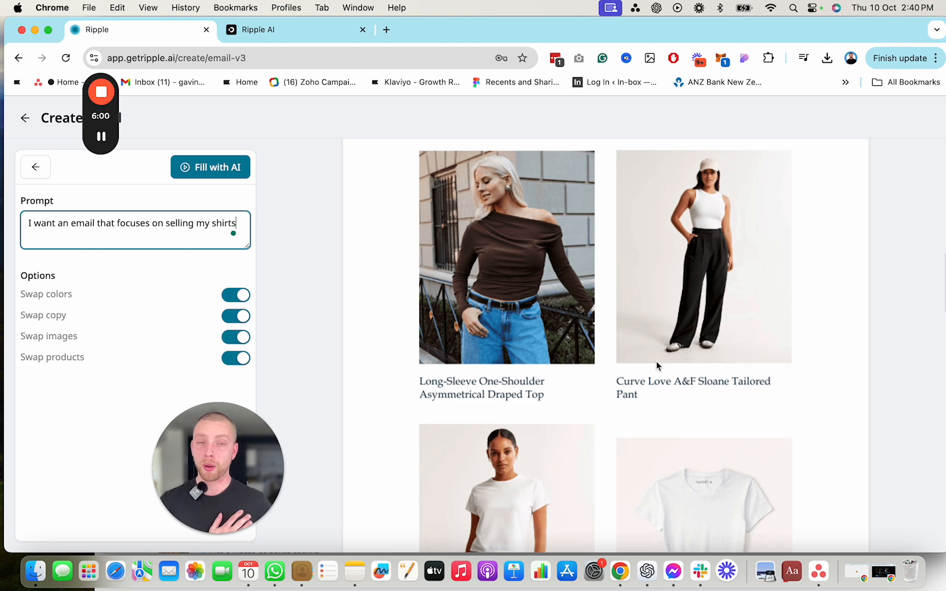
pyautogui.scroll(15, 407, 240)
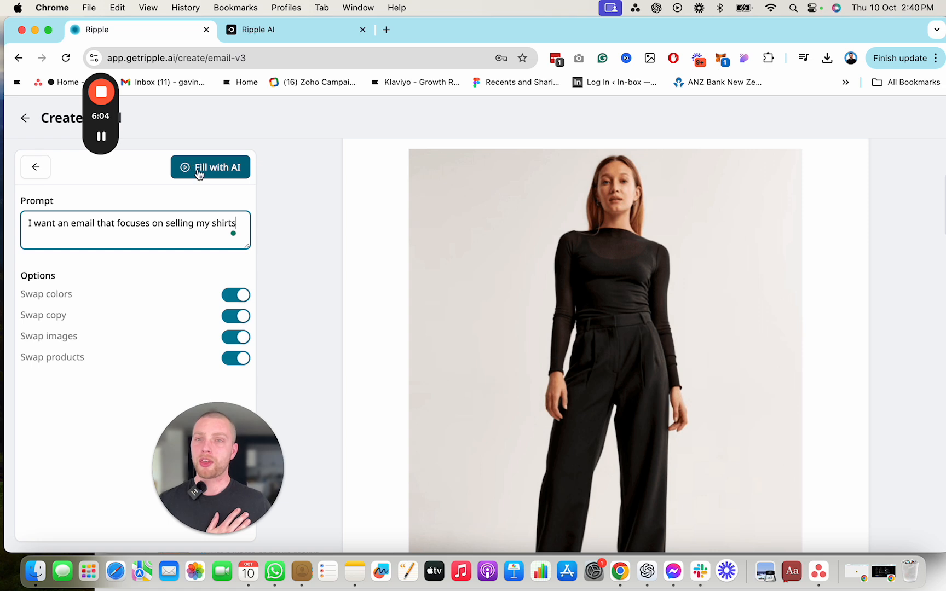
pyautogui.click(199, 174)
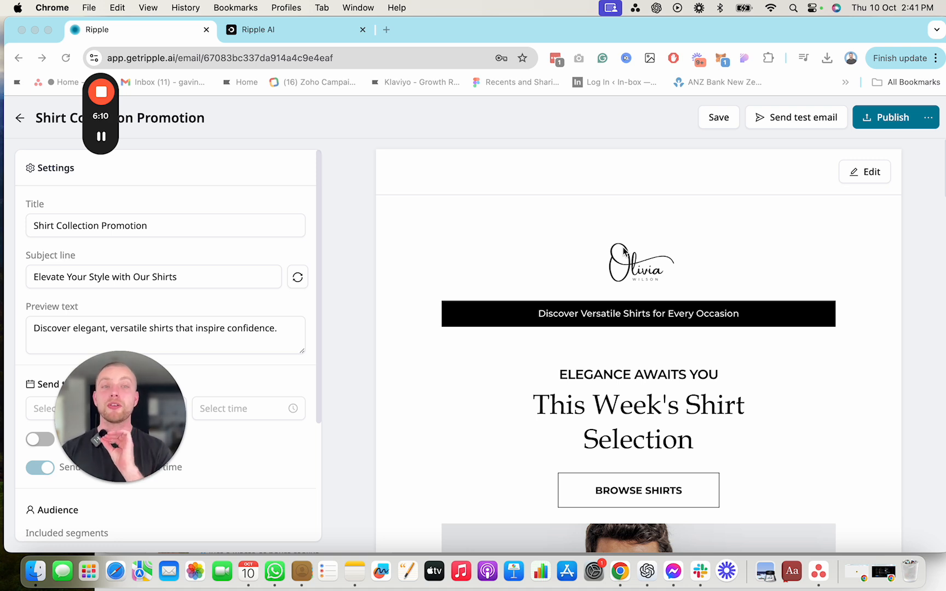
# Review the generated shirt email from its header and headline down to the featured products.
pyautogui.scroll(-1, 624, 250)
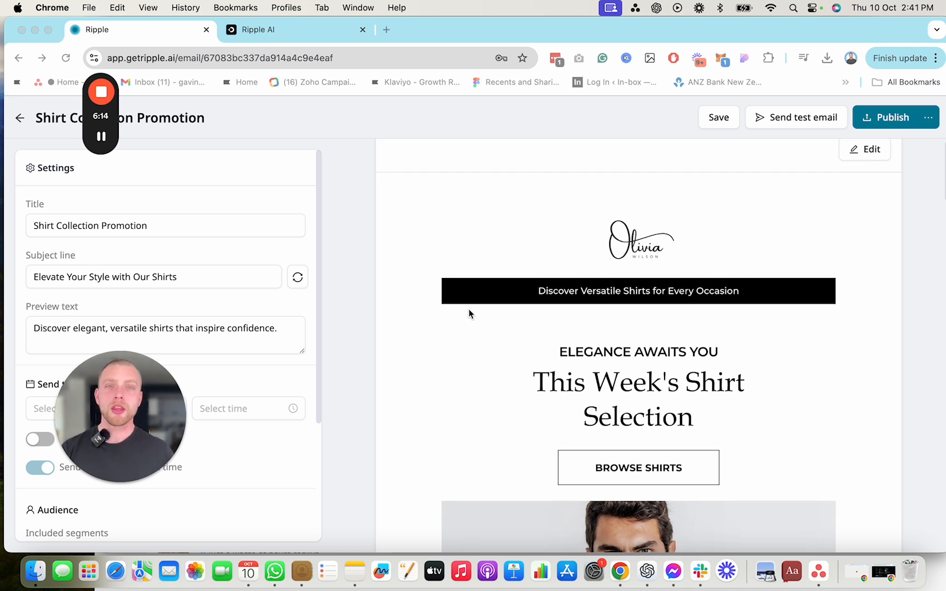
pyautogui.scroll(-10, 751, 294)
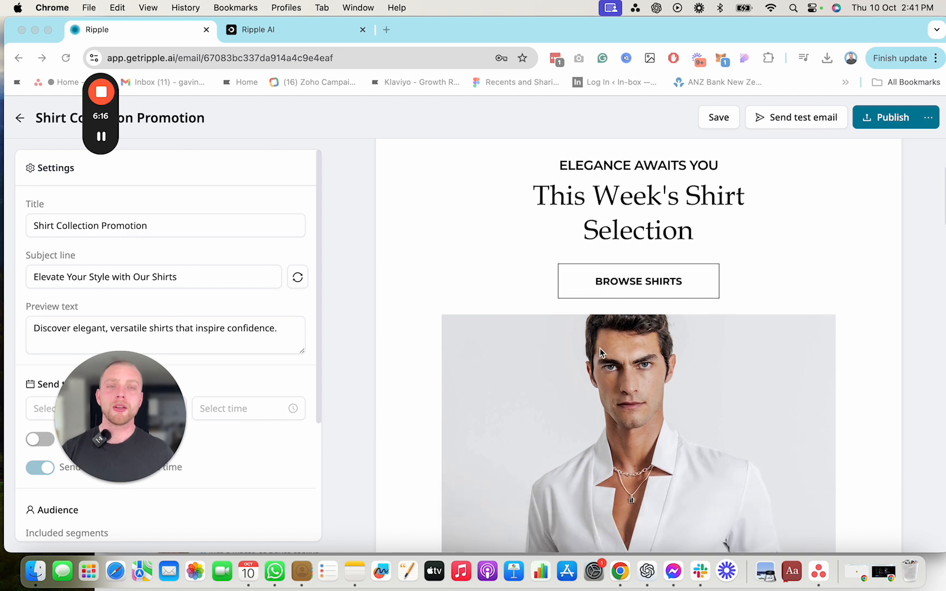
pyautogui.scroll(-5, 611, 359)
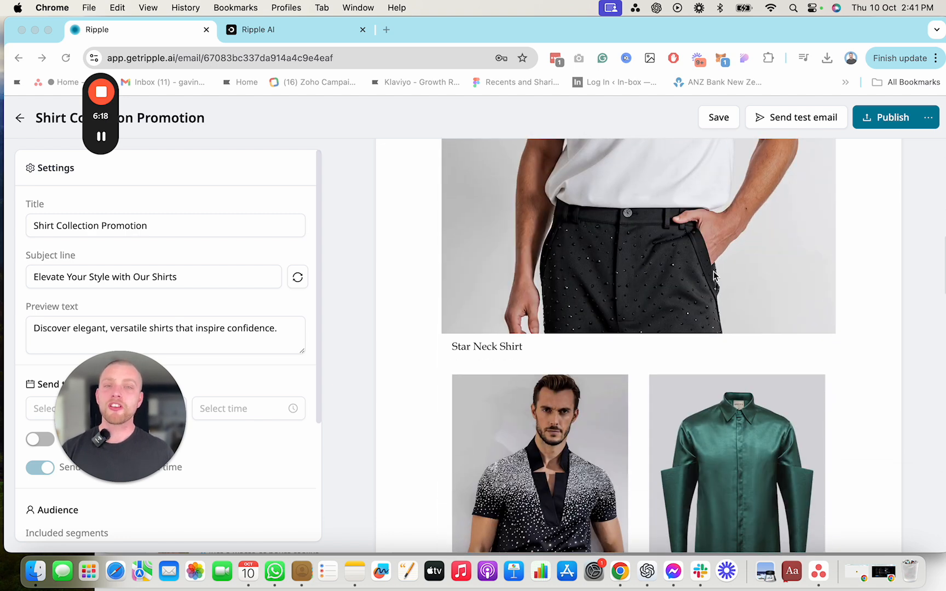
pyautogui.scroll(8, 714, 275)
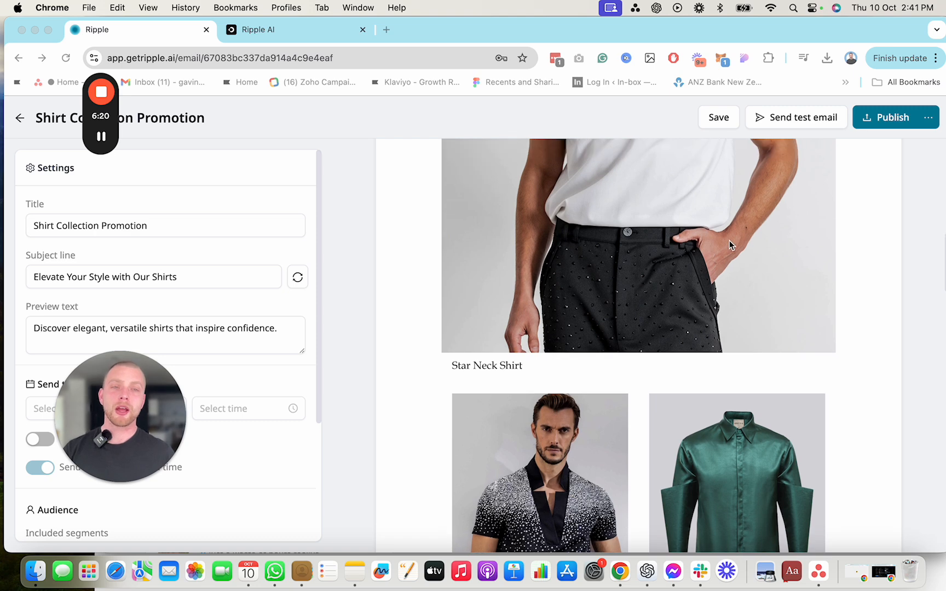
pyautogui.scroll(-2, 704, 279)
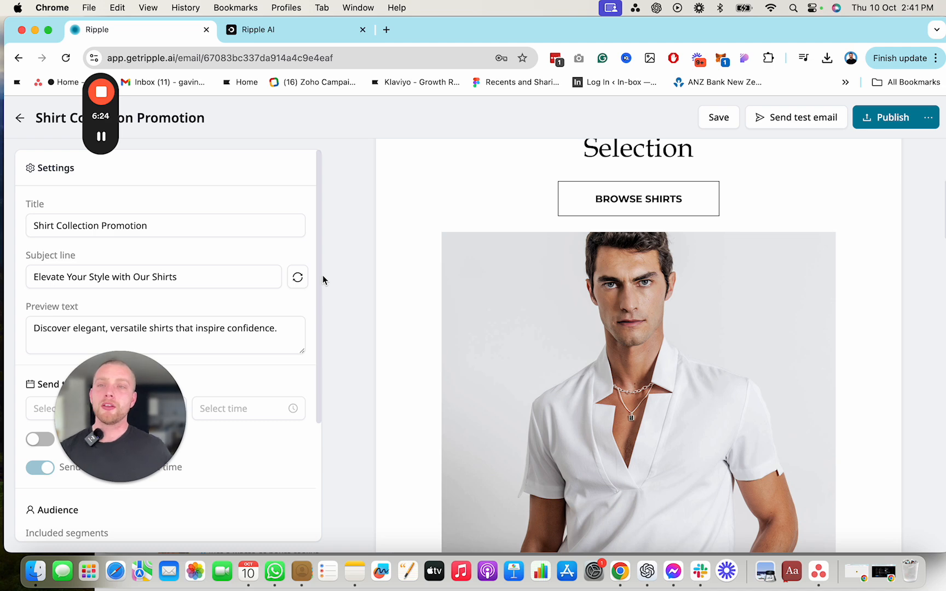
# Change the email's title to "IB // Shirt Collection Promotion - 13/1024".
pyautogui.moveTo(163, 406); pyautogui.dragTo(335, 302)
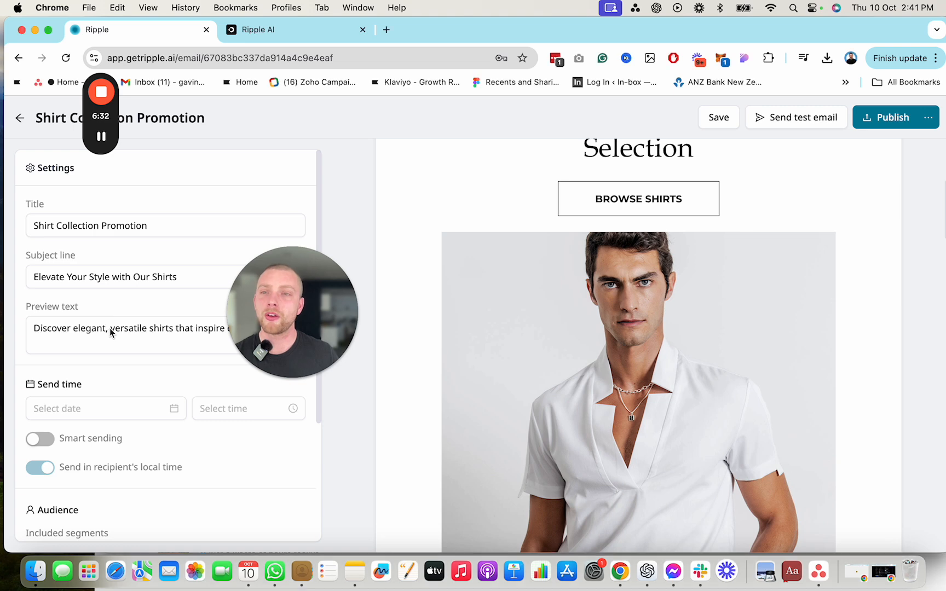
pyautogui.tripleClick(78, 276)
pyautogui.doubleClick(91, 326)
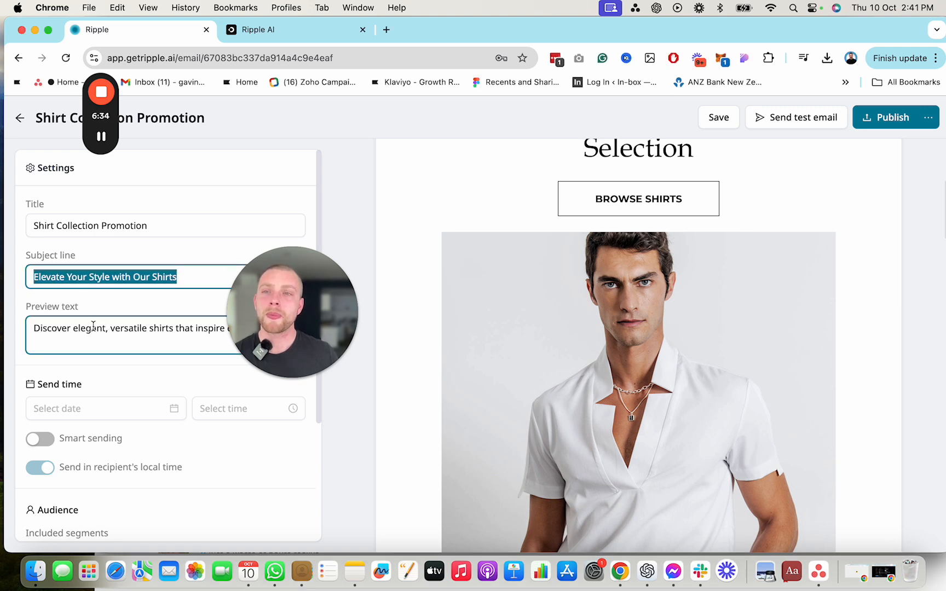
pyautogui.click(34, 225)
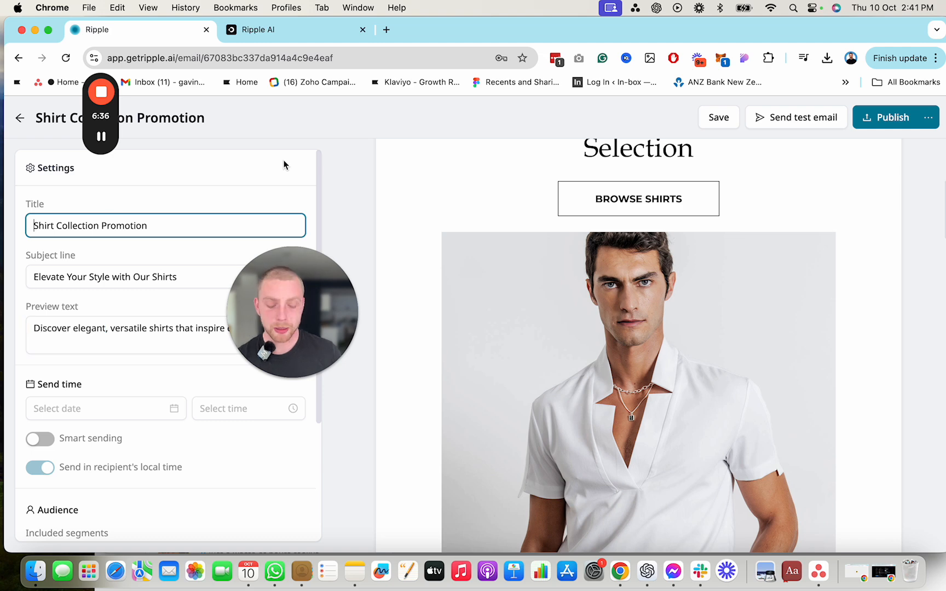
pyautogui.write('IB //')
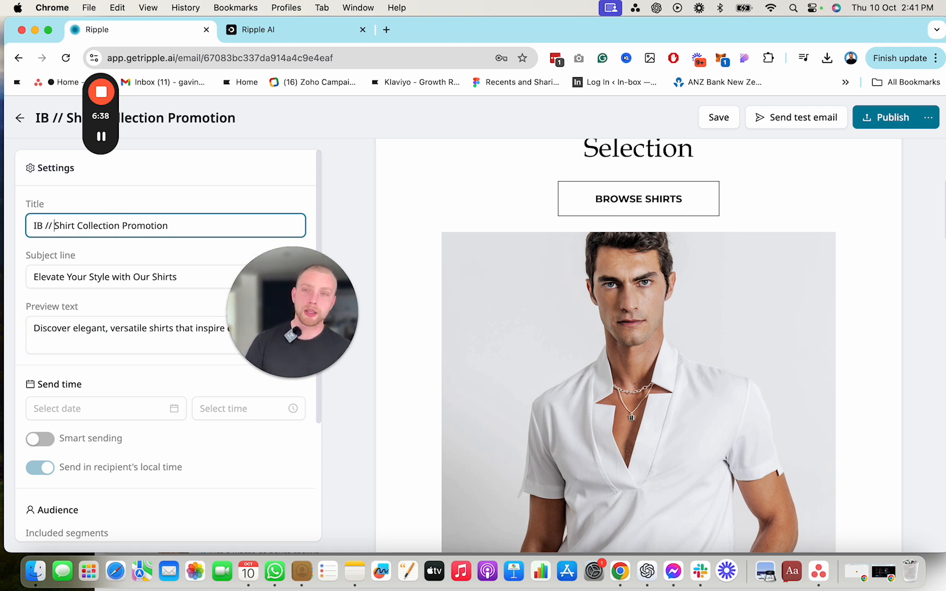
pyautogui.click(209, 225)
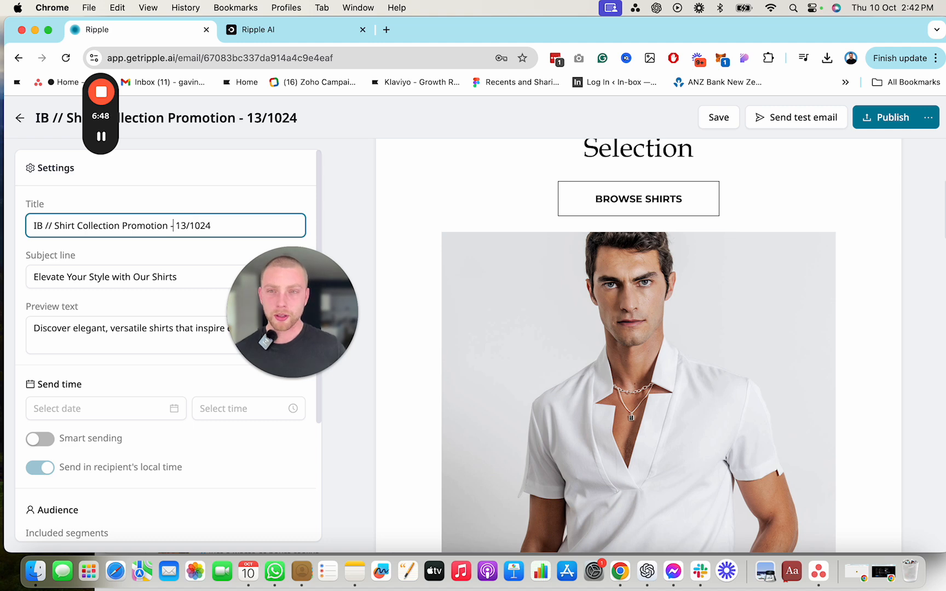
# Replace the email's subject line with "Spruce up your style".
pyautogui.tripleClick(80, 281)
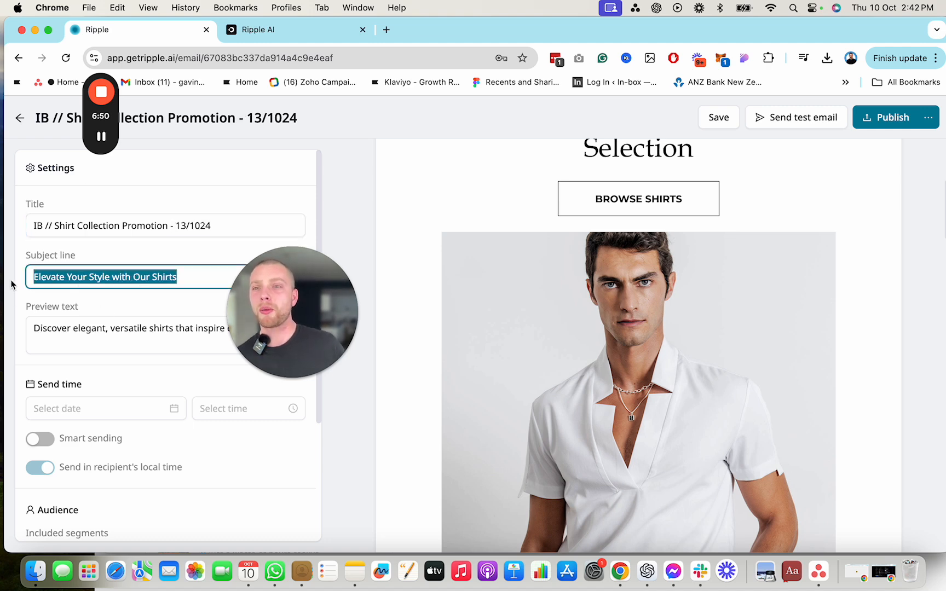
pyautogui.moveTo(65, 277); pyautogui.dragTo(56, 277)
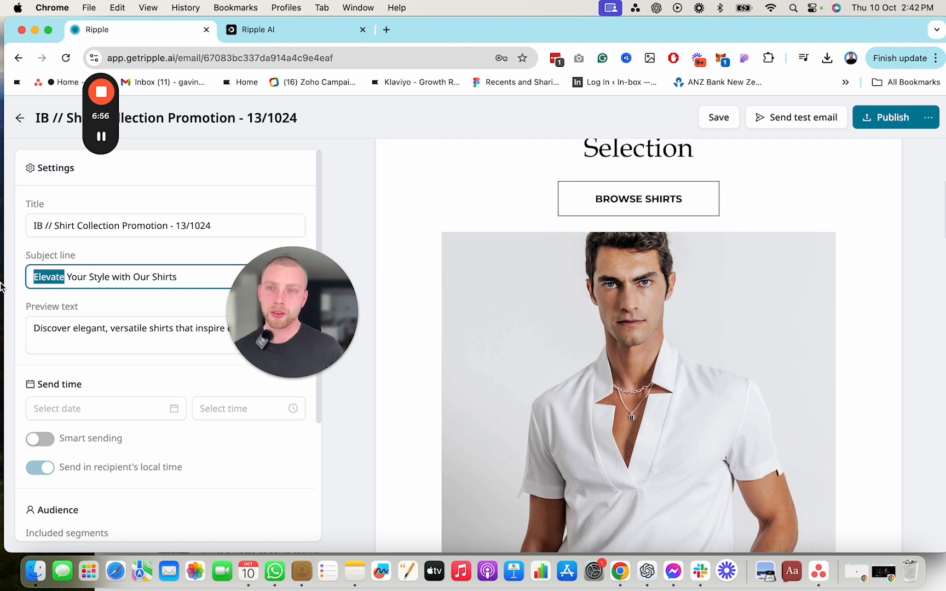
pyautogui.press('super+a')
pyautogui.press('BackSpace')
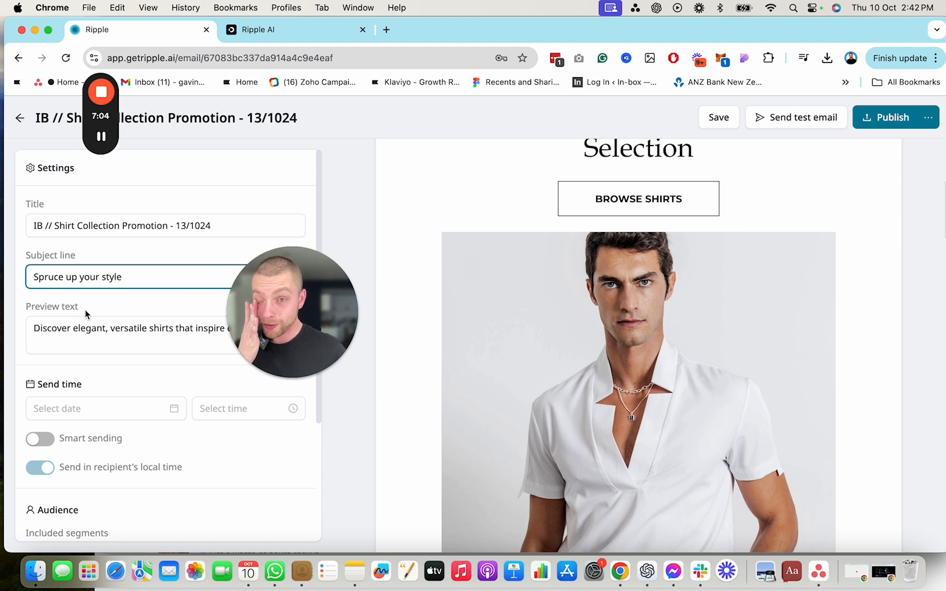
pyautogui.click(63, 331)
# Set the send time to 2024-10-17 at 05:42 and turn on smart sending.
pyautogui.scroll(-3, 65, 383)
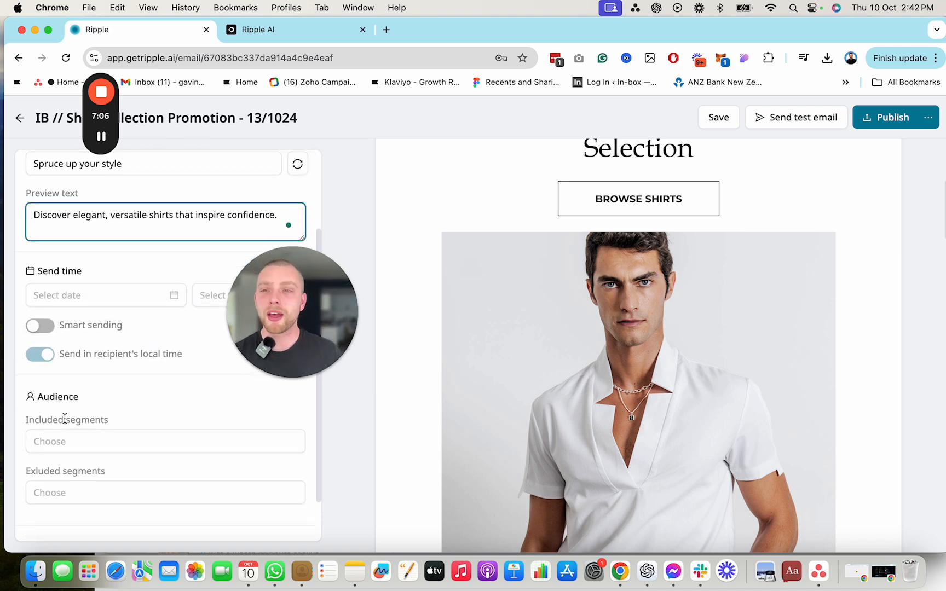
pyautogui.click(85, 298)
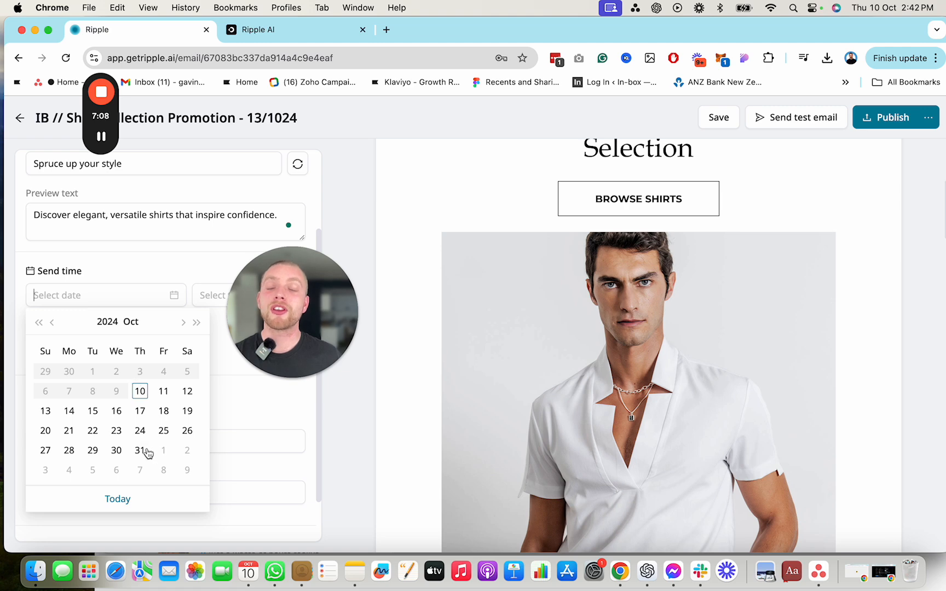
pyautogui.click(140, 410)
pyautogui.click(213, 295)
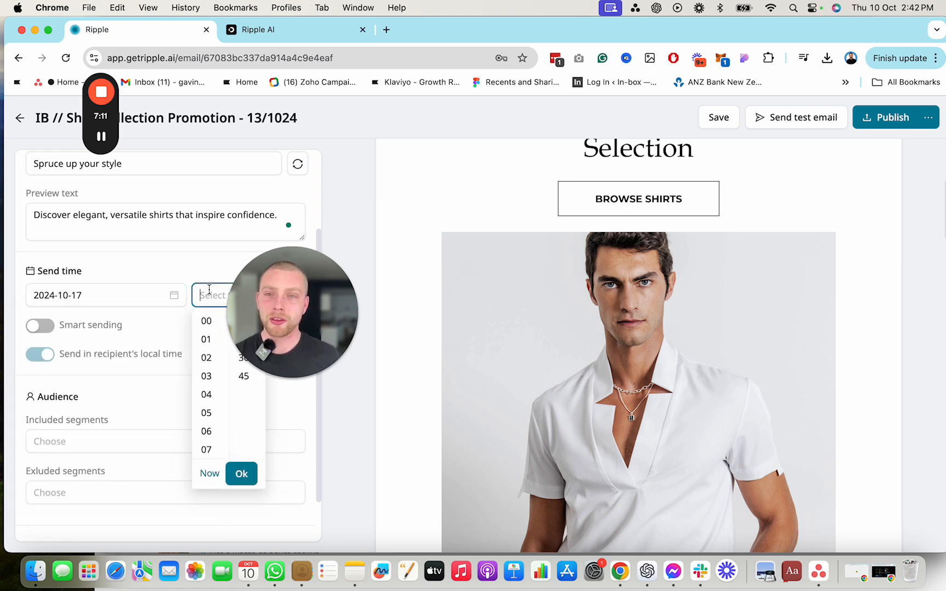
pyautogui.click(208, 413)
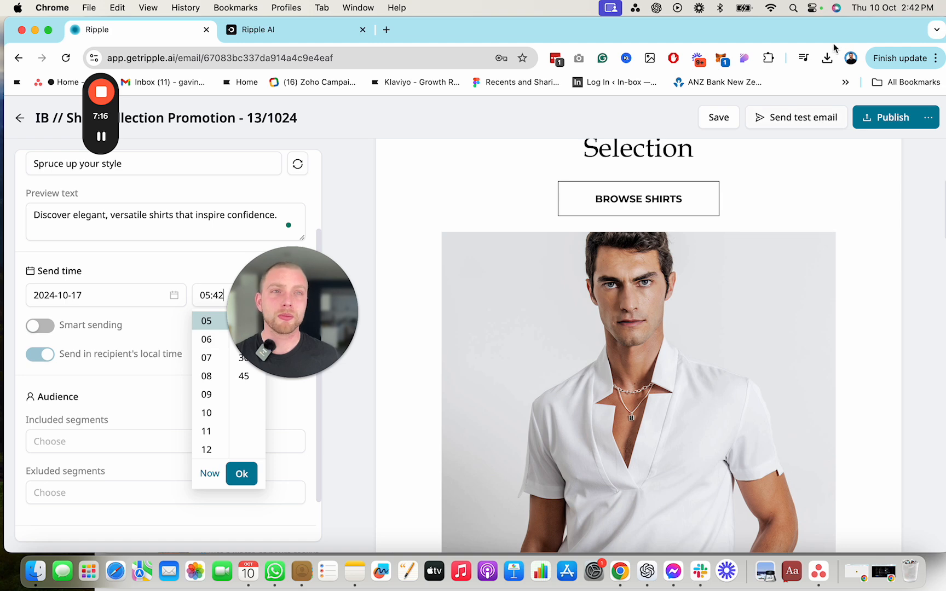
pyautogui.click(134, 343)
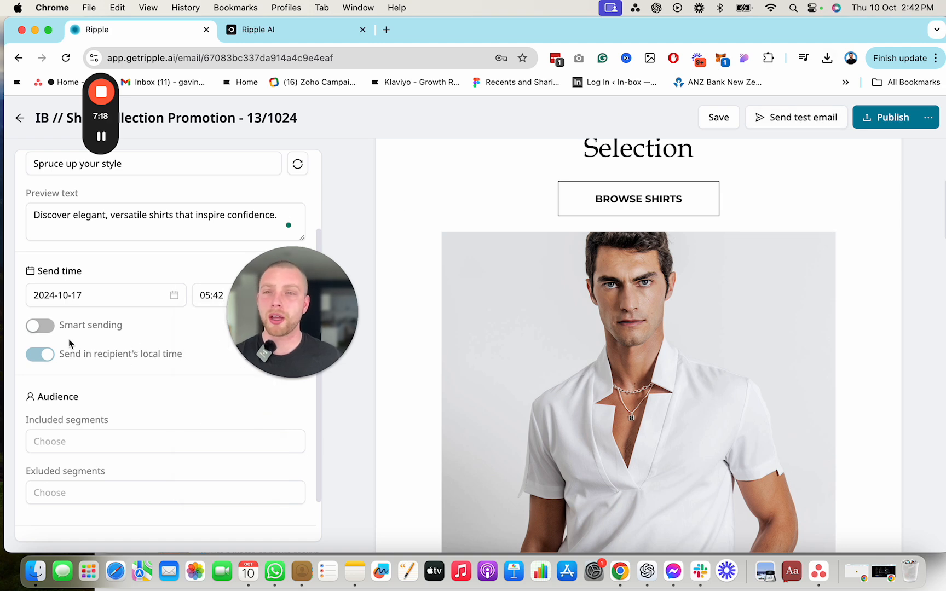
pyautogui.click(36, 327)
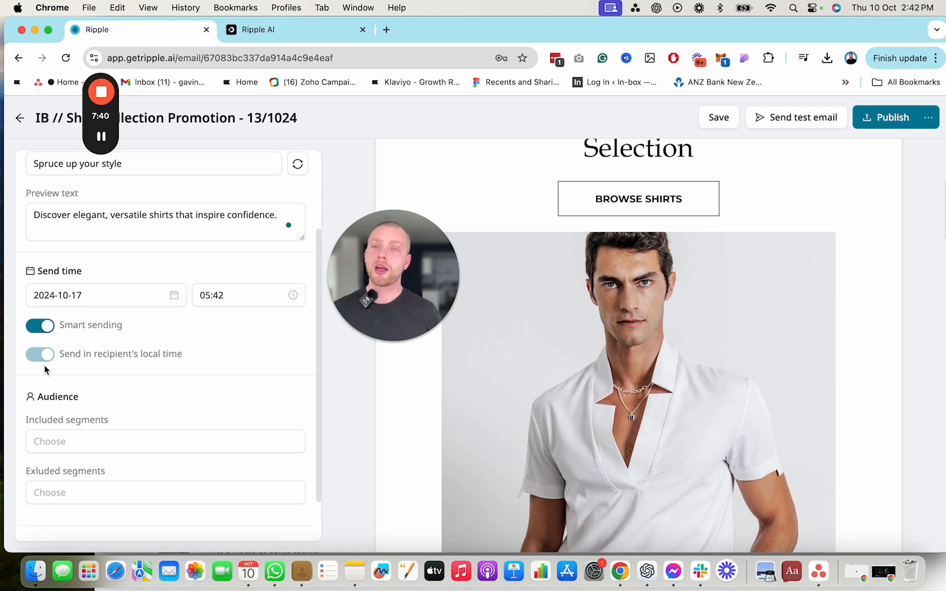
# Check the available send times with smart sending switched off, and switch smart sending back on.
pyautogui.click(47, 328)
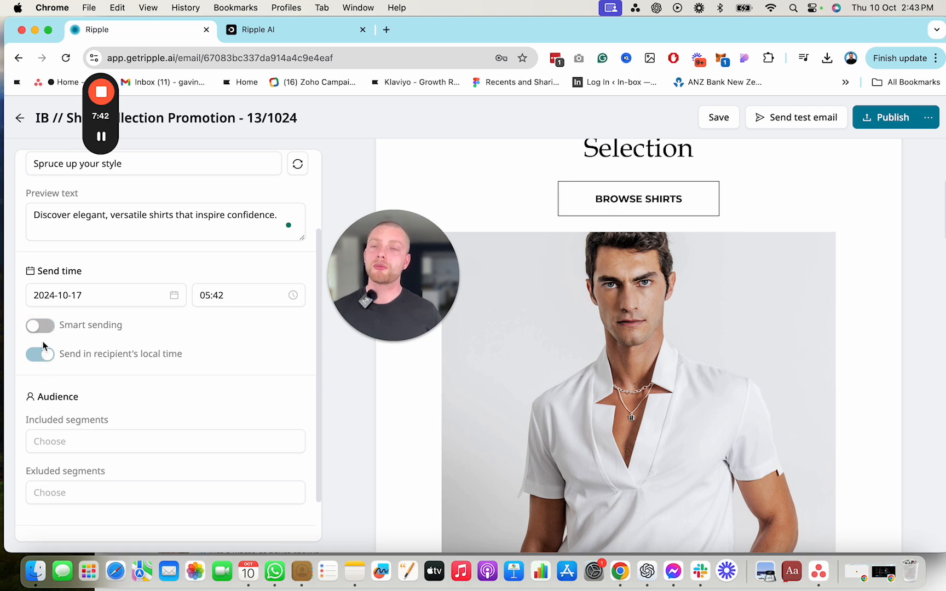
pyautogui.click(225, 295)
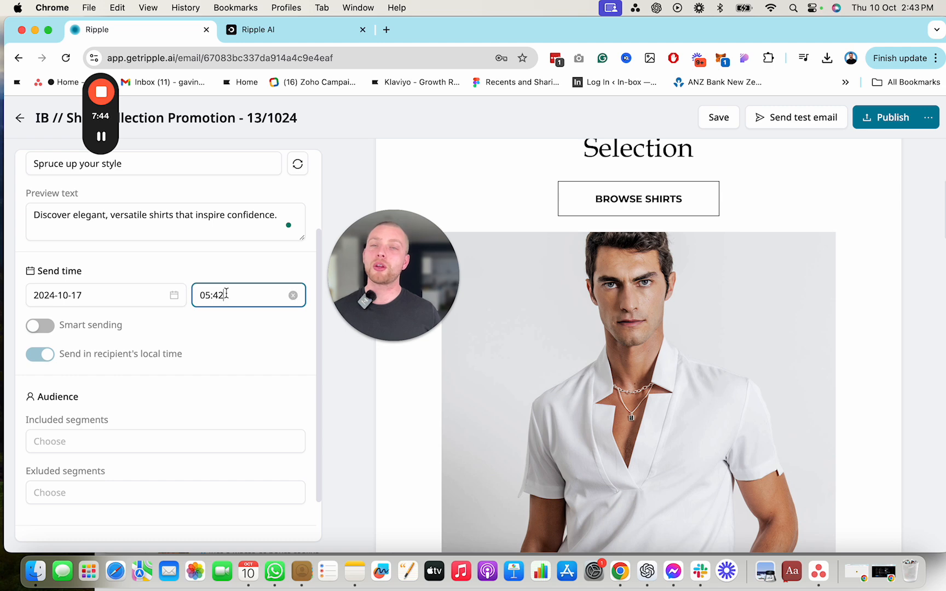
pyautogui.click(225, 296)
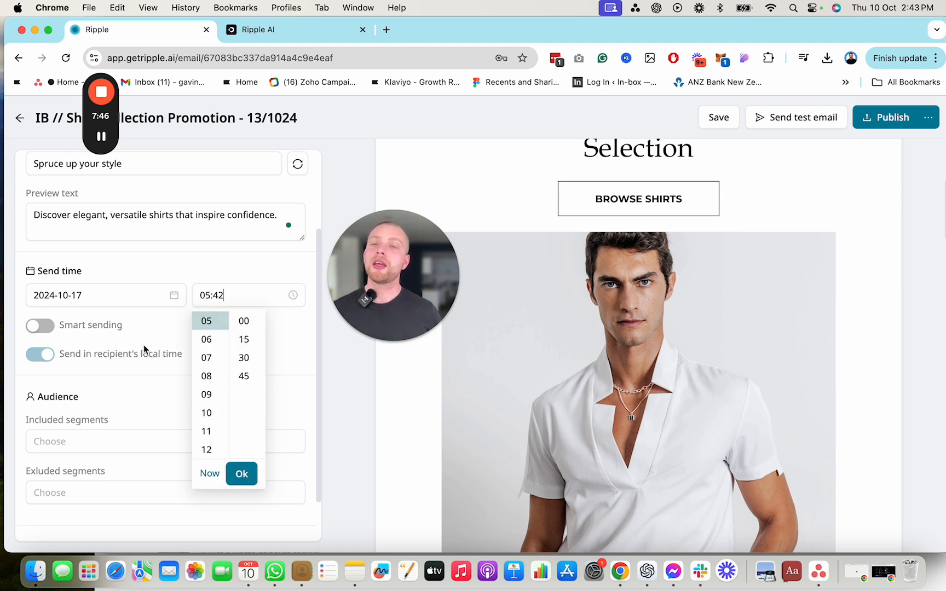
pyautogui.click(114, 326)
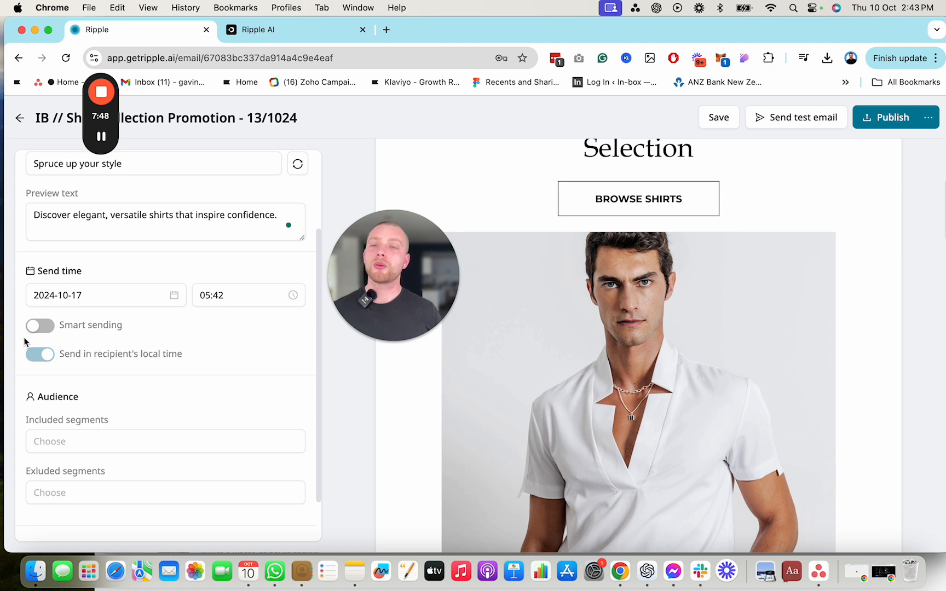
pyautogui.click(40, 326)
# Check which audience segments can be included in the campaign.
pyautogui.click(56, 441)
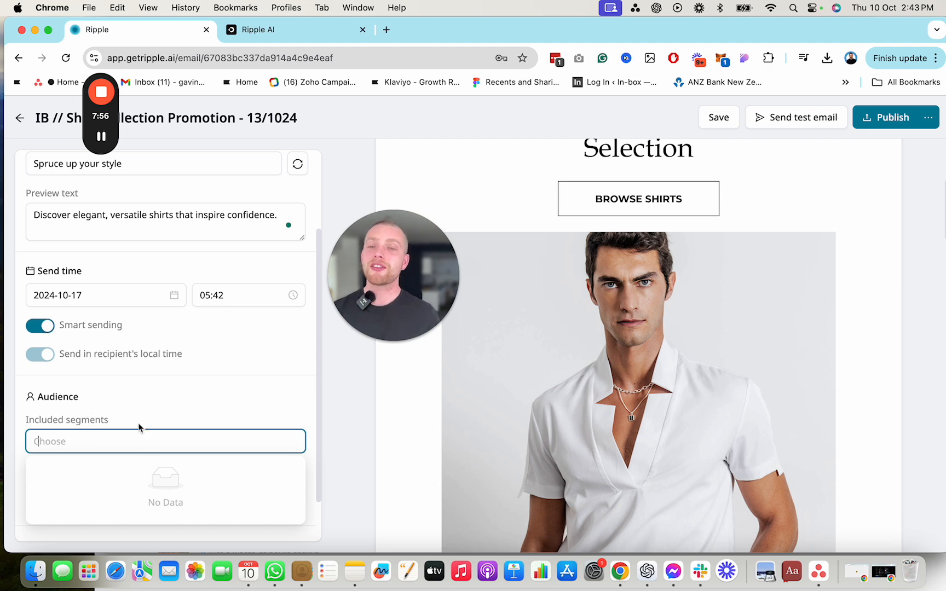
pyautogui.click(205, 378)
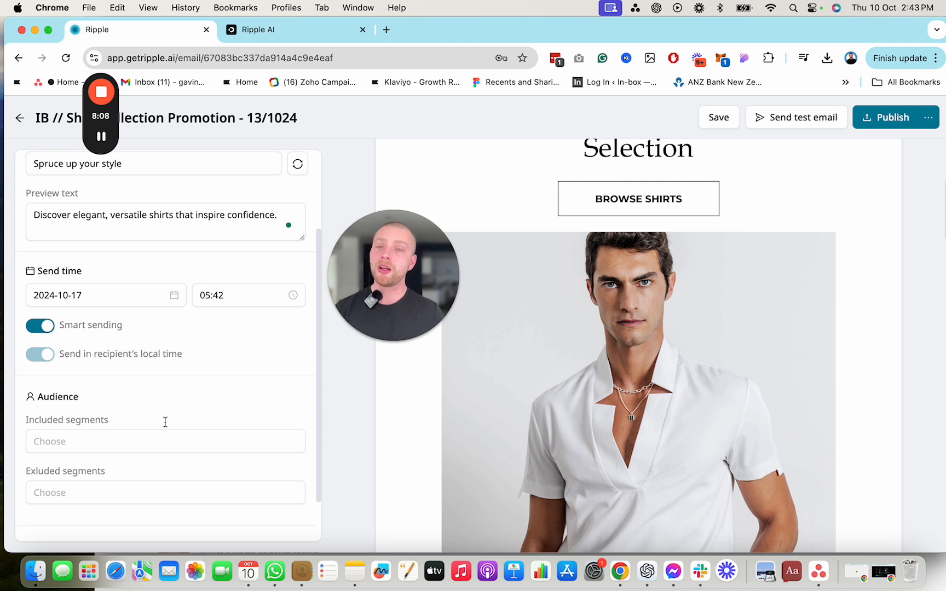
pyautogui.moveTo(336, 305)
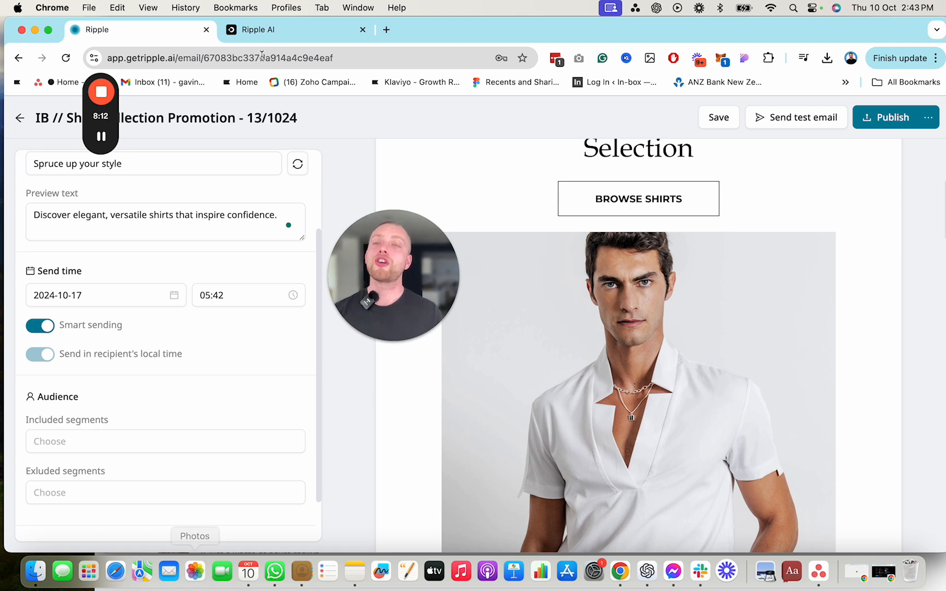
# Add a segmented version to examine its segment, subject line and preview text fields, and remove it.
pyautogui.scroll(-2, 120, 482)
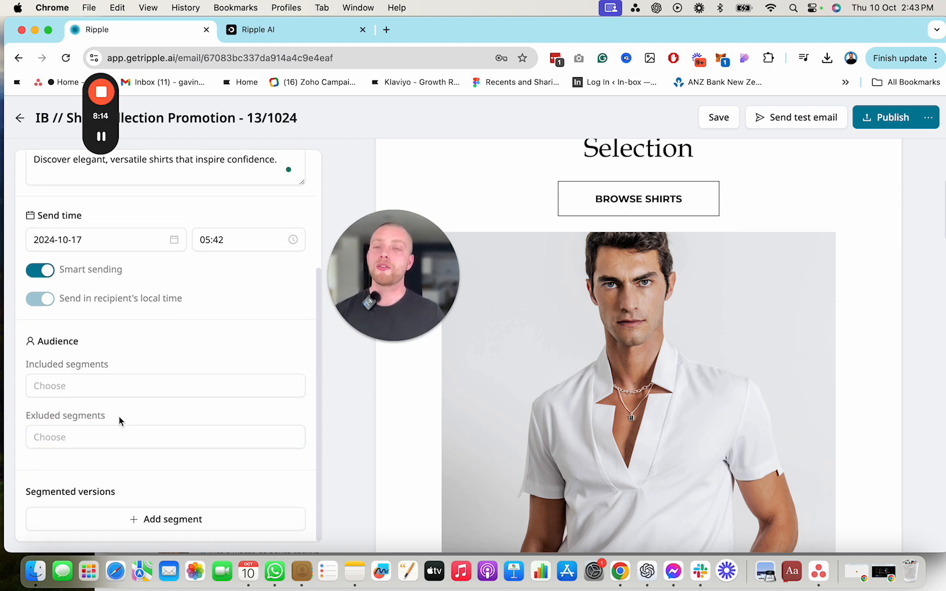
pyautogui.click(169, 519)
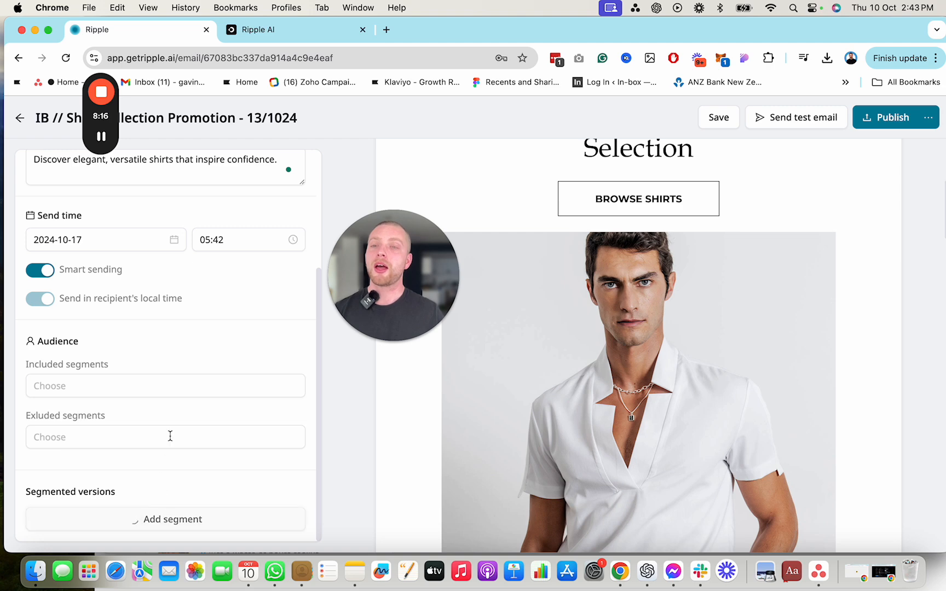
pyautogui.scroll(-10, 136, 444)
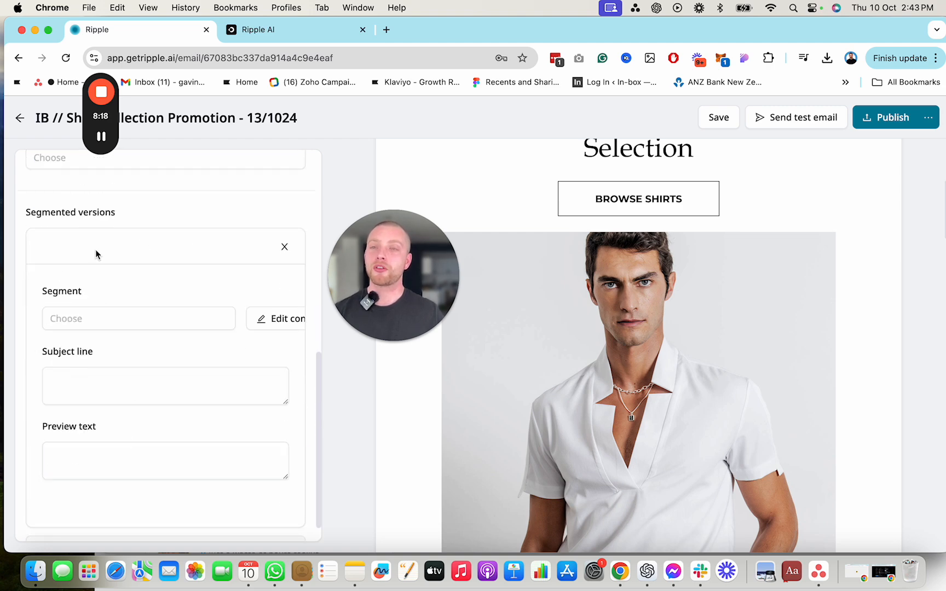
pyautogui.rightClick(153, 386)
pyautogui.click(353, 183)
pyautogui.click(285, 248)
pyautogui.moveTo(404, 252); pyautogui.dragTo(126, 410)
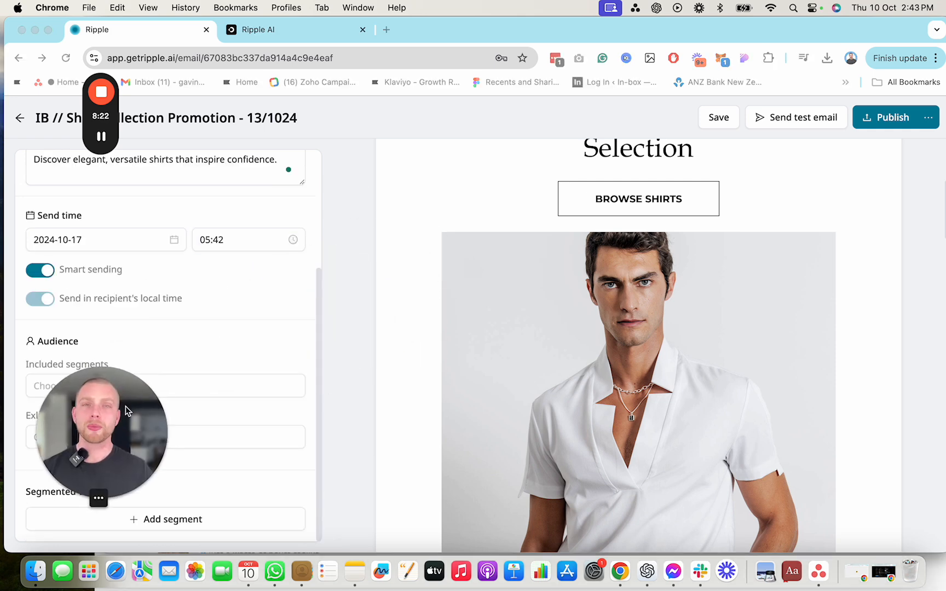
# Look over the top of the email preview and open the email design for editing.
pyautogui.scroll(5, 667, 226)
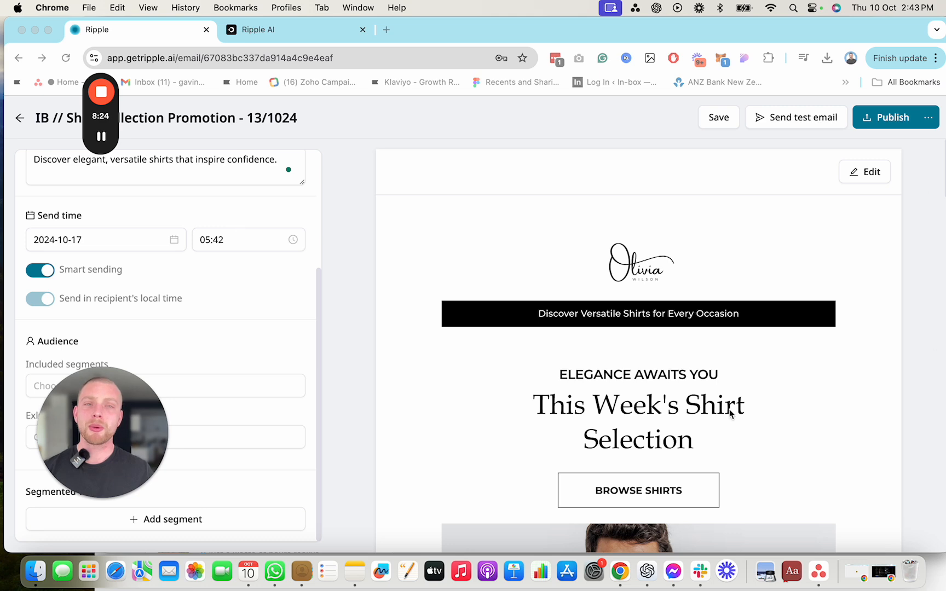
pyautogui.scroll(-2, 673, 306)
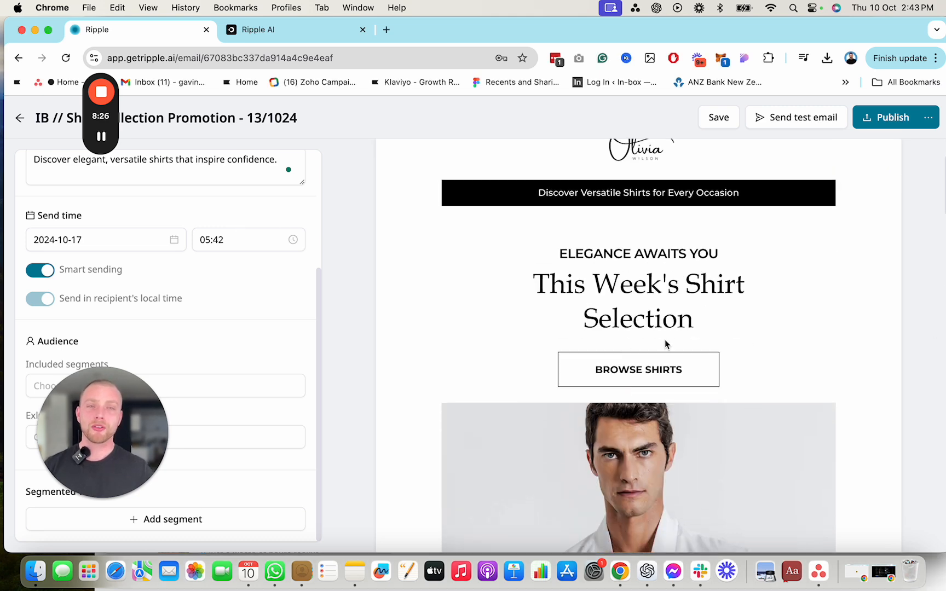
pyautogui.scroll(2, 798, 263)
pyautogui.click(865, 173)
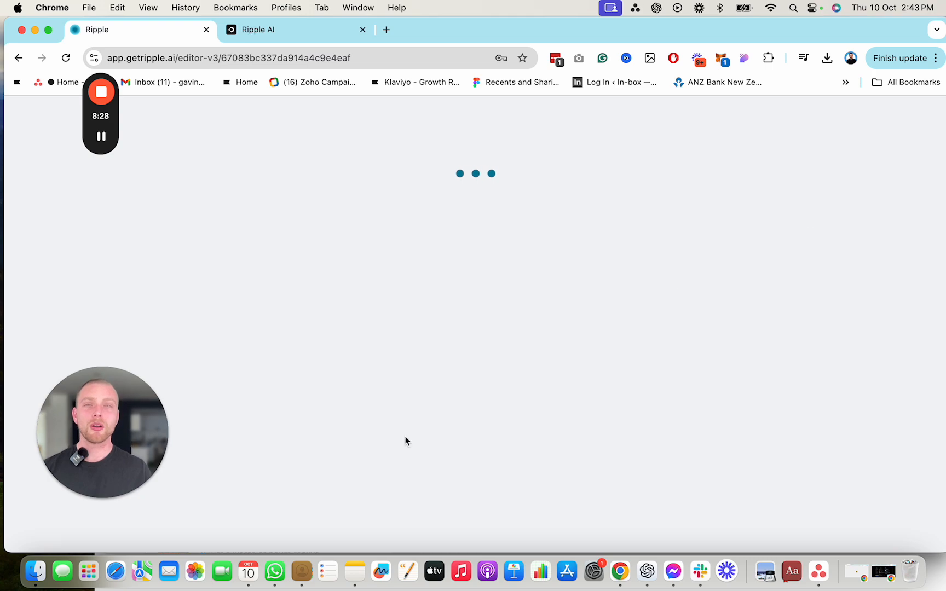
# Look through the email's hero and product blocks in the editor and examine the text settings of the "Star Neck Shirt" caption.
pyautogui.scroll(15, 514, 195)
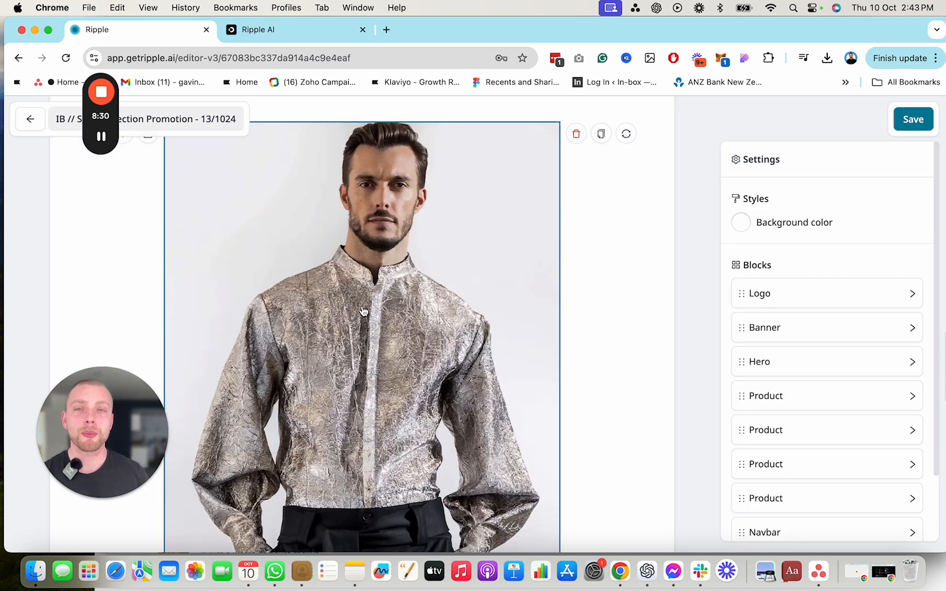
pyautogui.scroll(-5, 347, 396)
pyautogui.scroll(8, 347, 397)
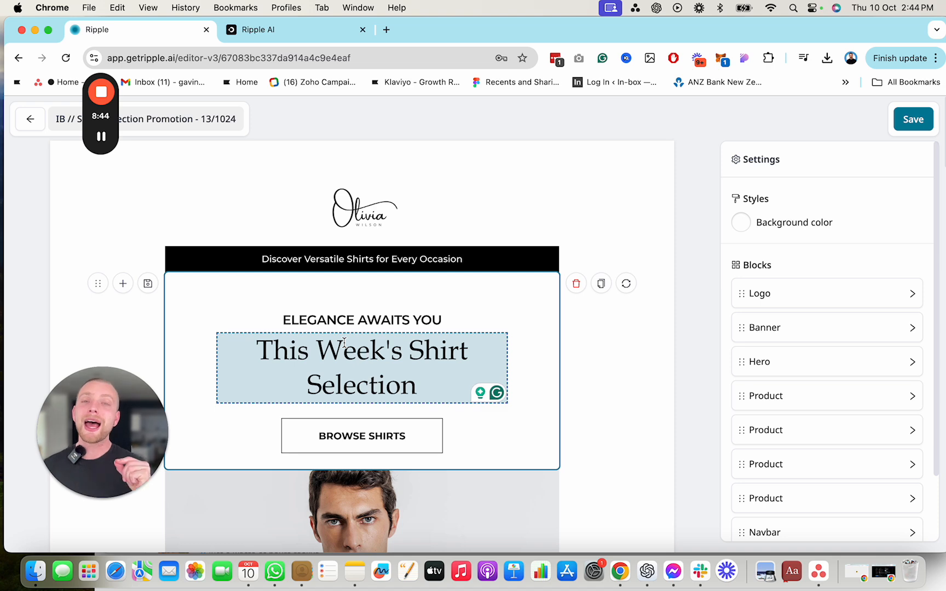
pyautogui.scroll(-1, 343, 342)
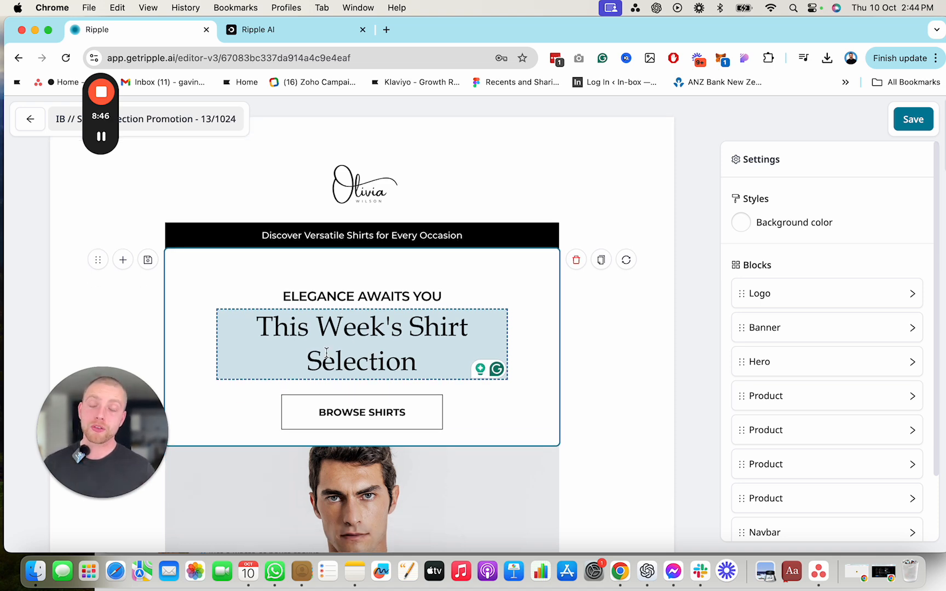
pyautogui.scroll(-20, 287, 363)
pyautogui.tripleClick(237, 389)
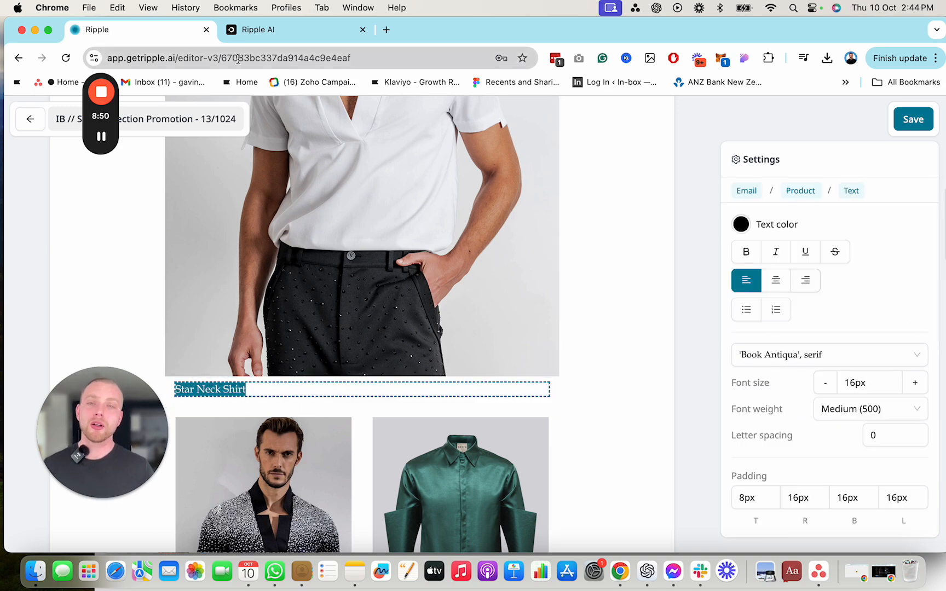
pyautogui.scroll(-15, 460, 249)
pyautogui.scroll(3, 383, 230)
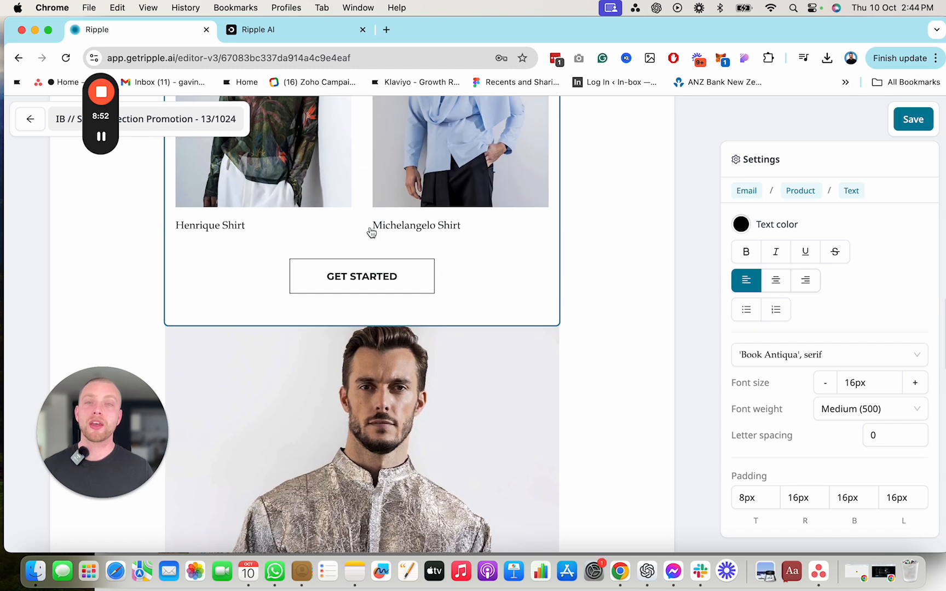
# Examine the font, background, margin, padding and border settings of the "GET STARTED" button below the product grid.
pyautogui.tripleClick(300, 278)
pyautogui.scroll(3, 298, 278)
pyautogui.moveTo(309, 409); pyautogui.dragTo(300, 290)
pyautogui.click(492, 415)
pyautogui.click(370, 393)
pyautogui.click(370, 393)
pyautogui.scroll(-1, 832, 383)
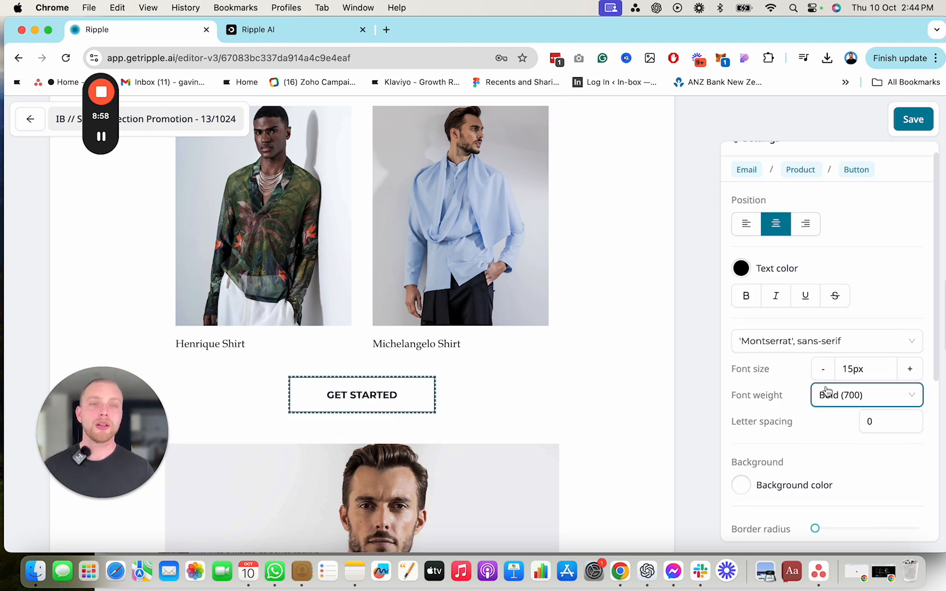
pyautogui.scroll(-5, 821, 296)
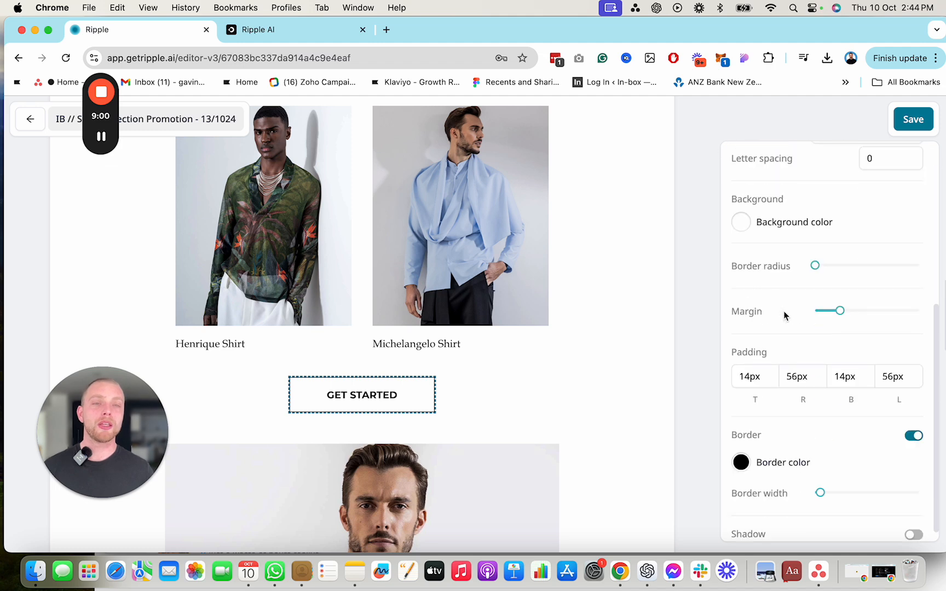
pyautogui.scroll(6, 438, 299)
pyautogui.scroll(5, 837, 226)
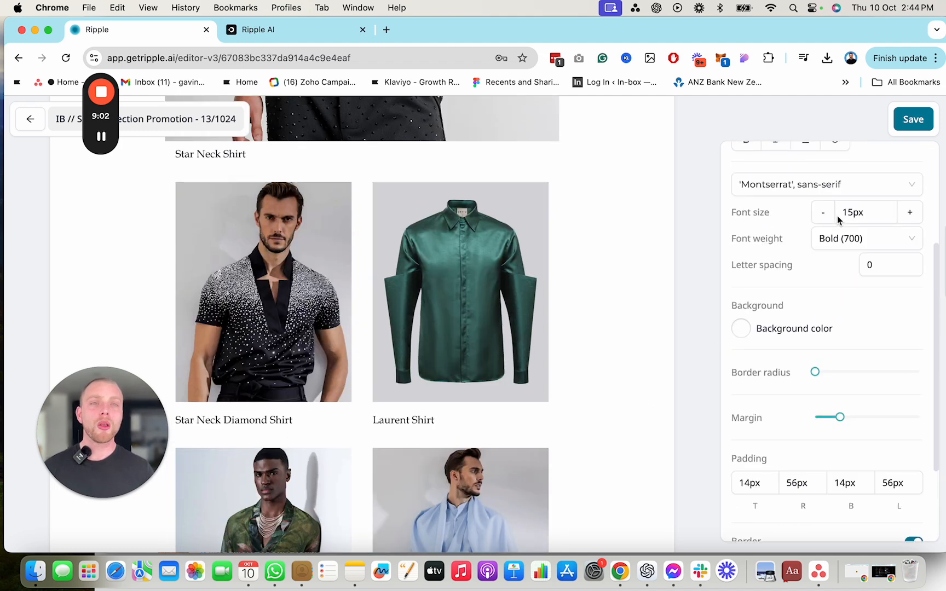
pyautogui.scroll(2, 837, 227)
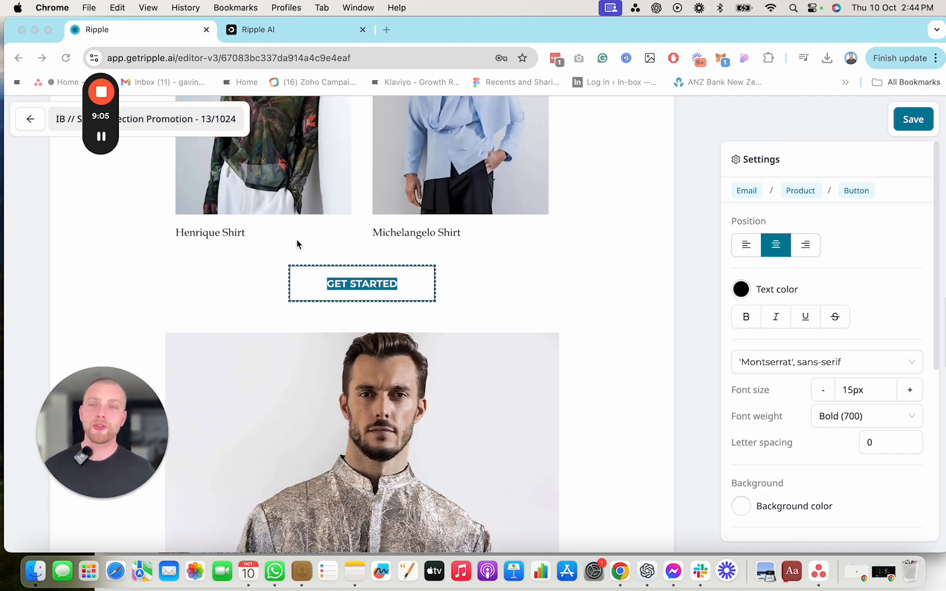
# Replace the "GET STARTED" button's label with "BUTTON" and look over its styling options.
pyautogui.doubleClick(224, 234)
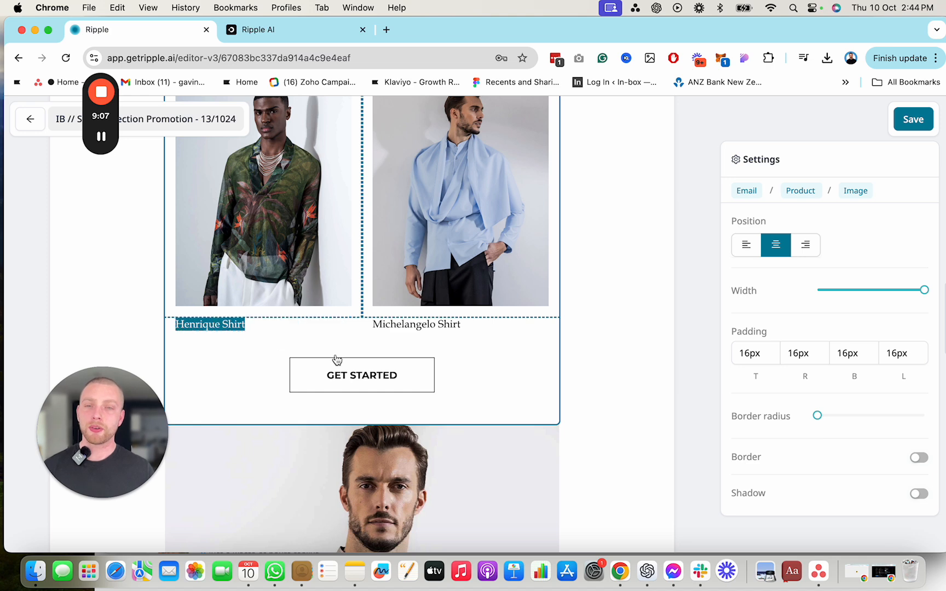
pyautogui.doubleClick(348, 378)
pyautogui.write('BUTTON')
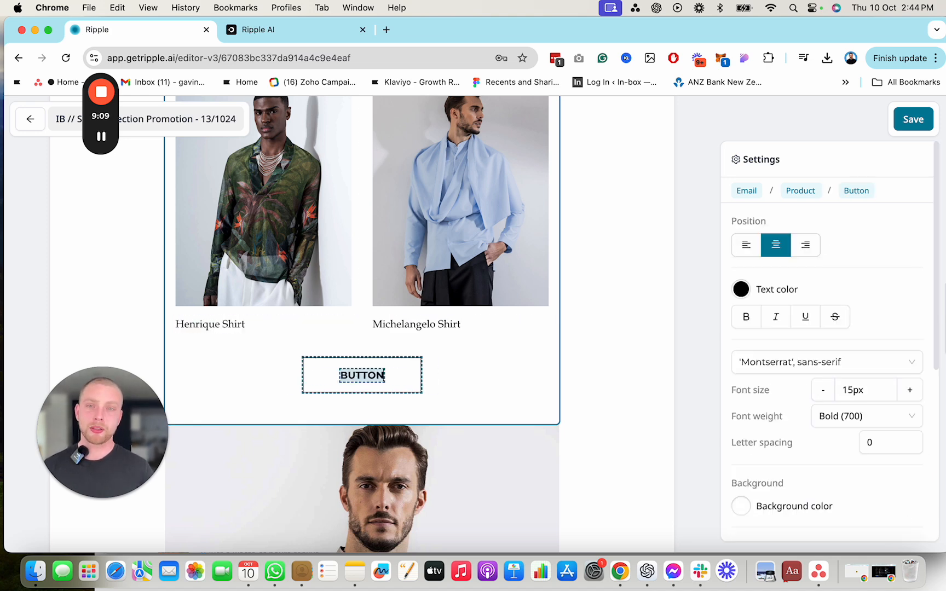
pyautogui.scroll(-2, 599, 390)
pyautogui.scroll(-5, 821, 328)
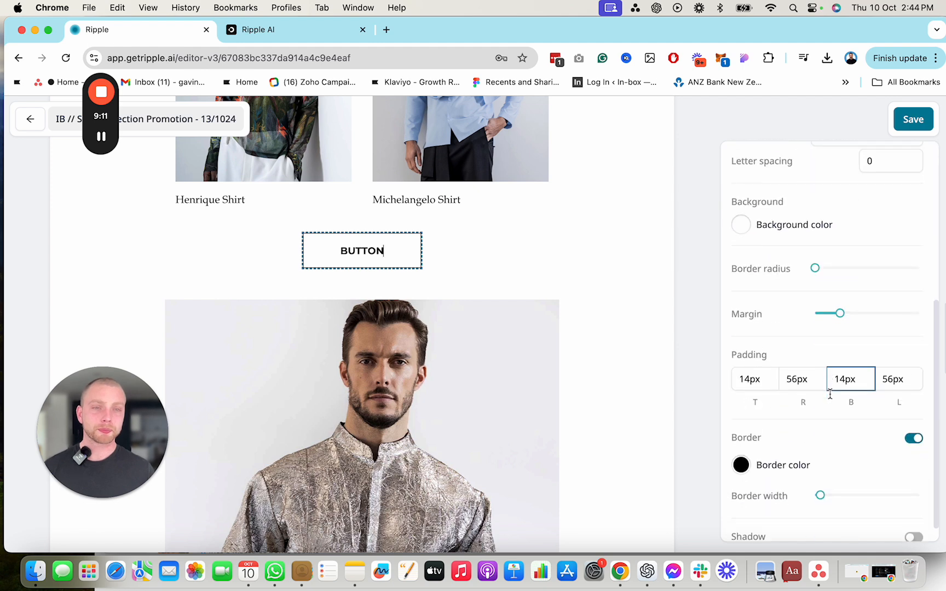
pyautogui.scroll(-10, 528, 332)
pyautogui.scroll(1, 523, 329)
# Inspect the settings of the Star Neck Diamond Shirt image and of the hero's "BROWSE SHIRTS" button.
pyautogui.click(304, 302)
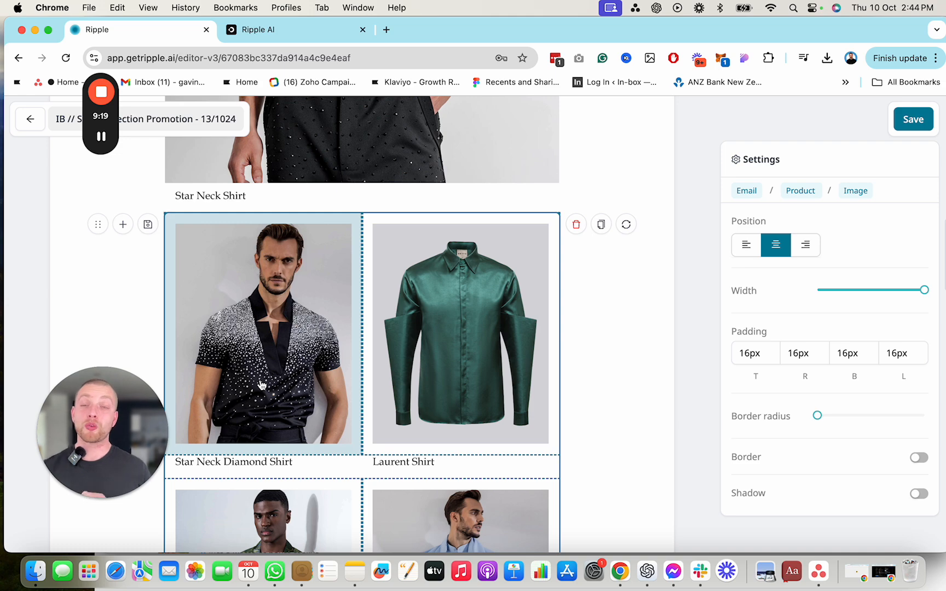
pyautogui.scroll(10, 270, 296)
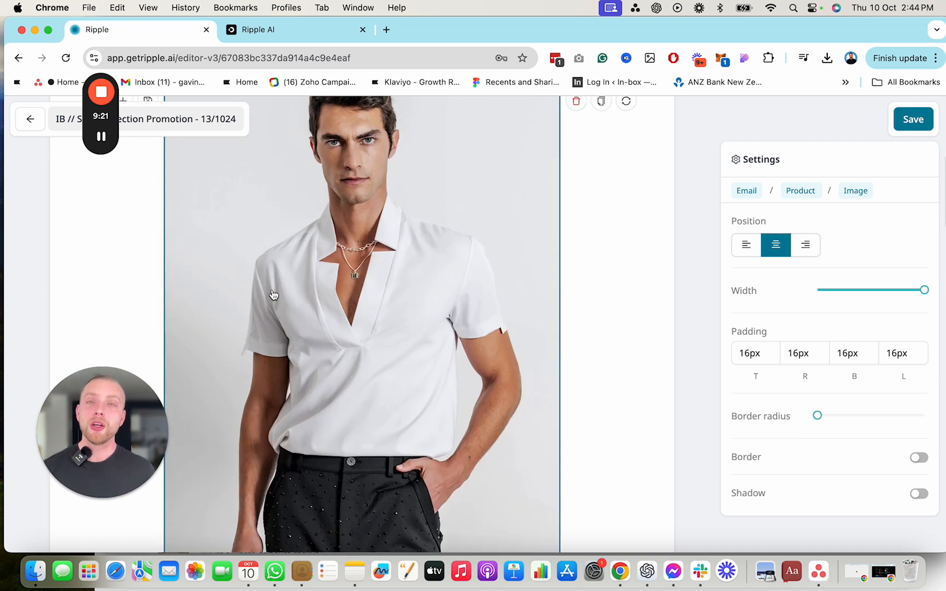
pyautogui.click(429, 445)
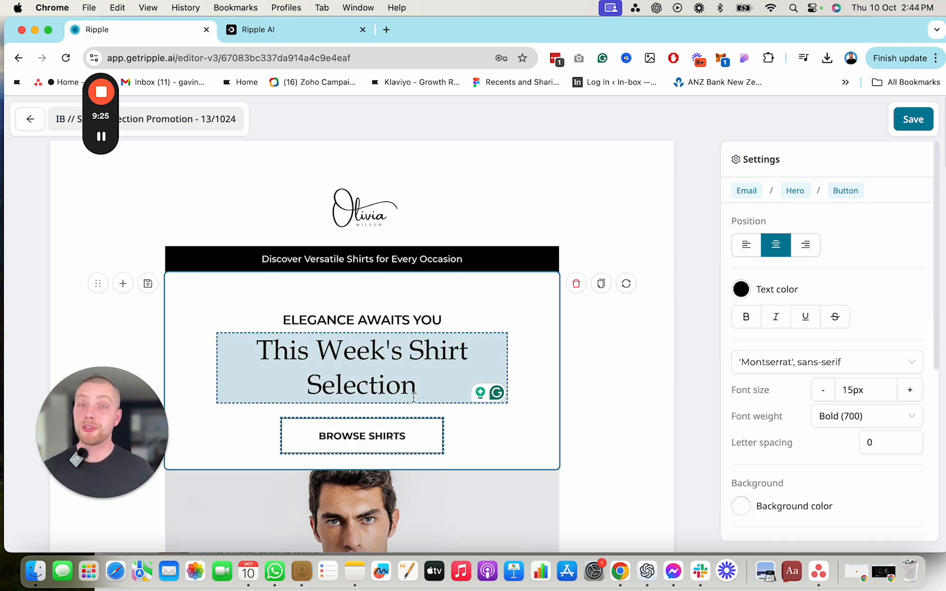
# Review the rest of the email down to the footer and inspect the settings of the navigation links block.
pyautogui.scroll(-4, 262, 257)
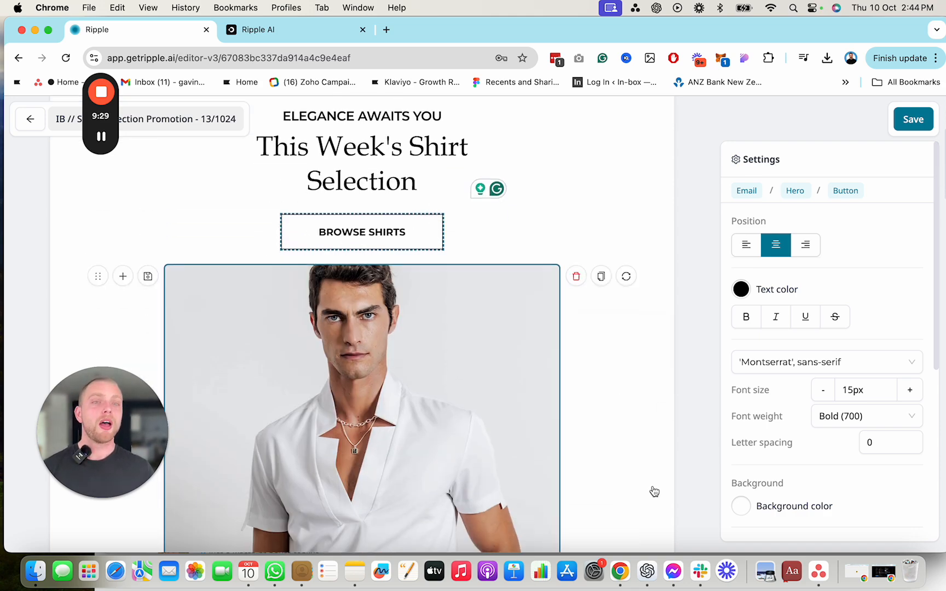
pyautogui.scroll(-15, 377, 248)
pyautogui.scroll(-15, 377, 247)
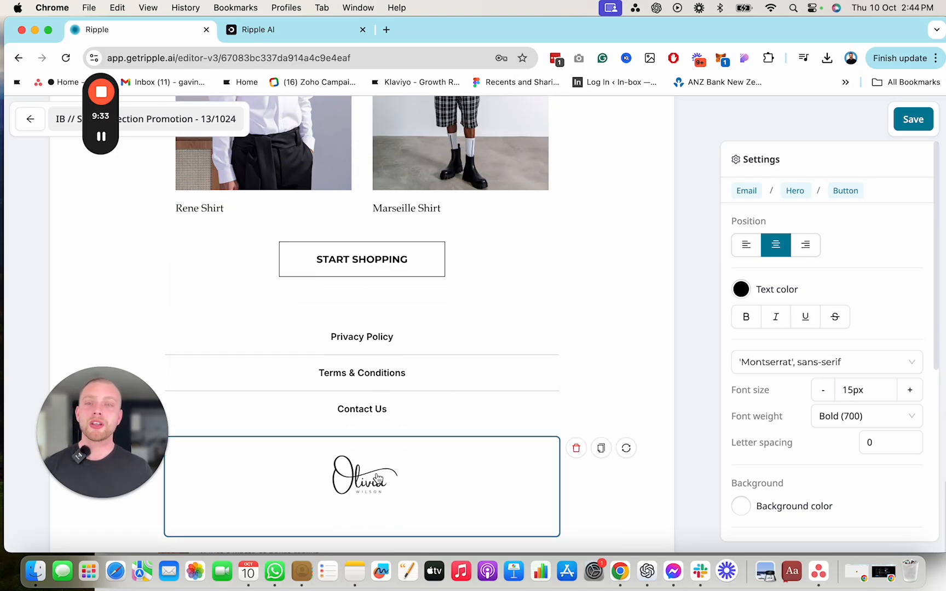
pyautogui.click(408, 404)
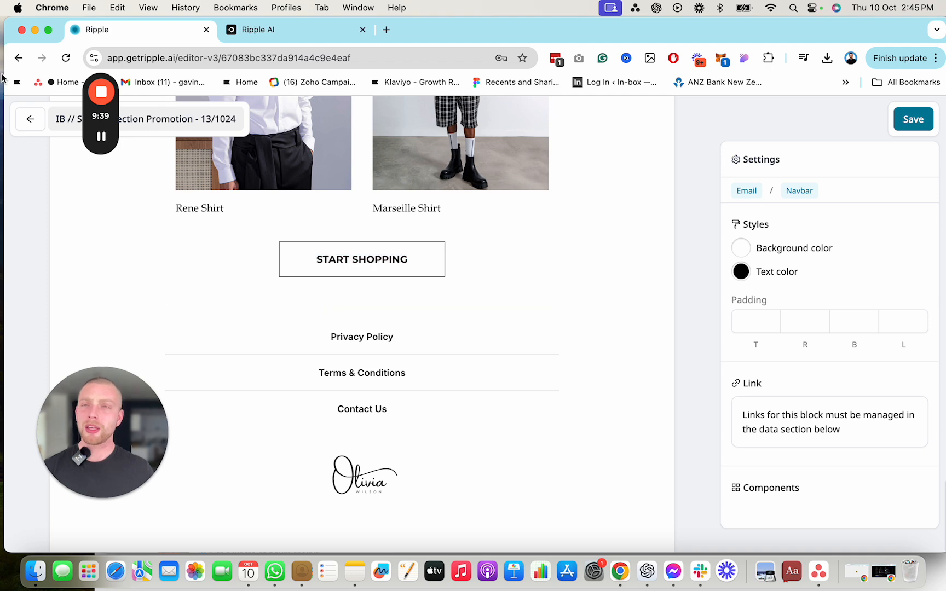
# Leave the design editor and return to the email's campaign settings.
pyautogui.moveTo(114, 147)
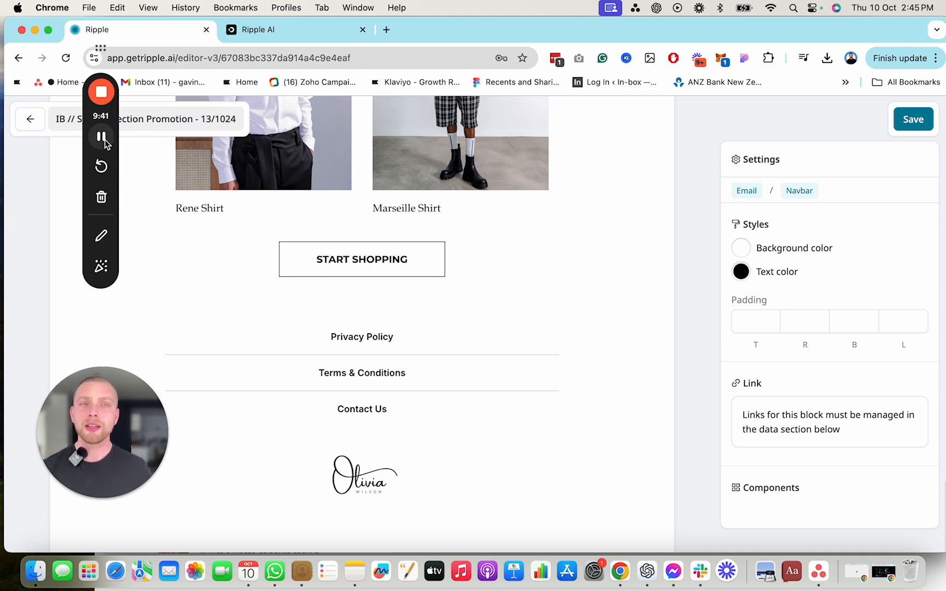
pyautogui.click(101, 137)
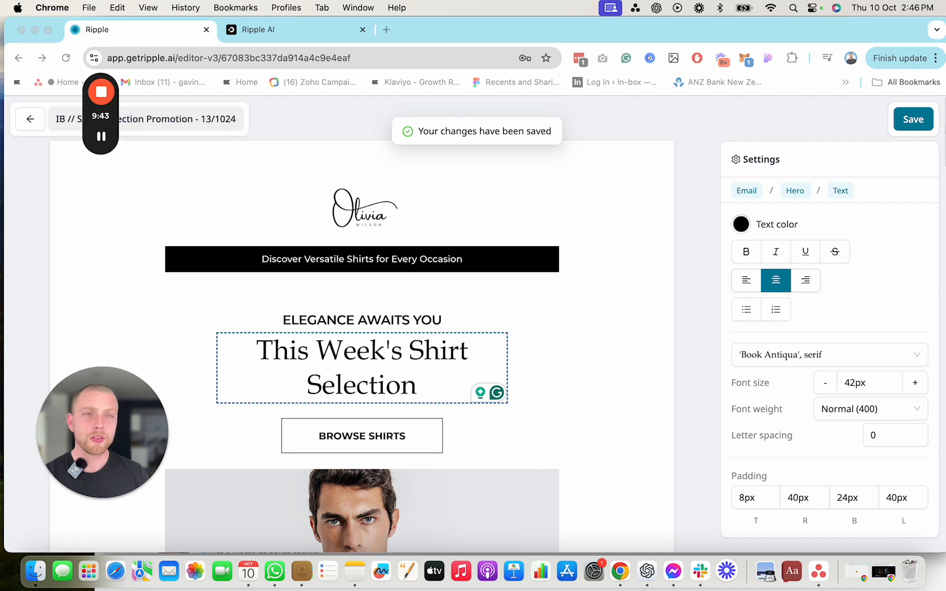
pyautogui.click(30, 119)
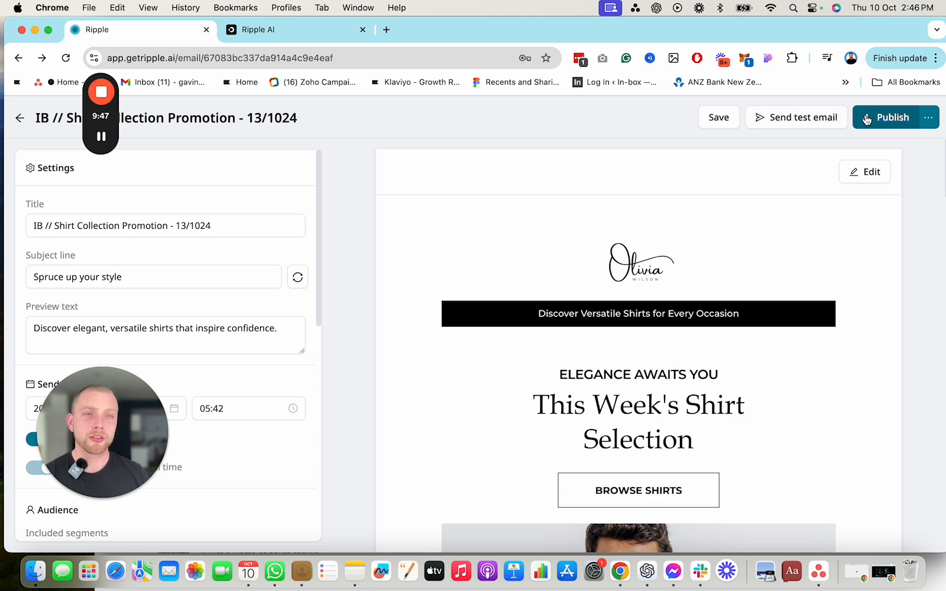
# Send a test email of the shirt promotion campaign to the prefilled recipient address.
pyautogui.click(814, 123)
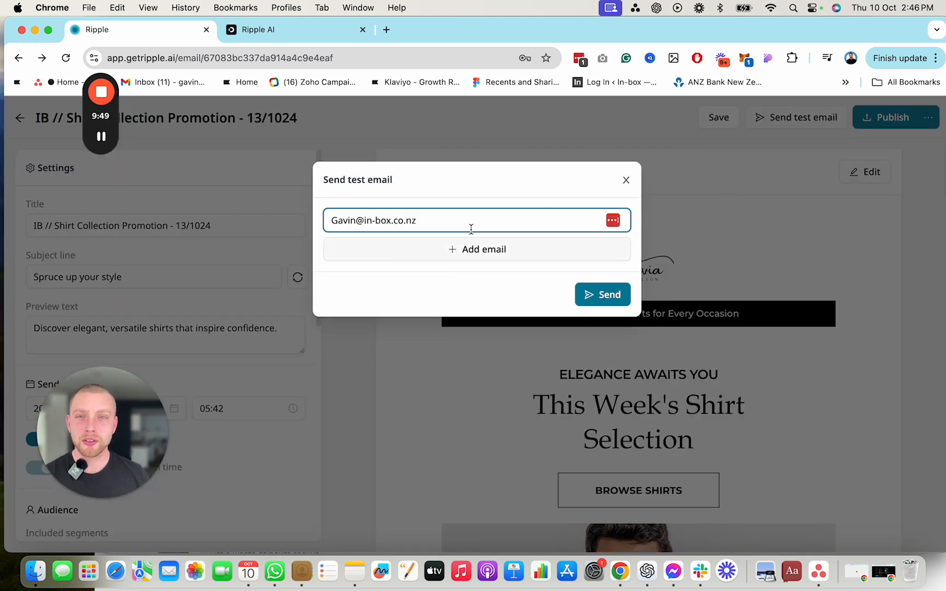
pyautogui.click(605, 293)
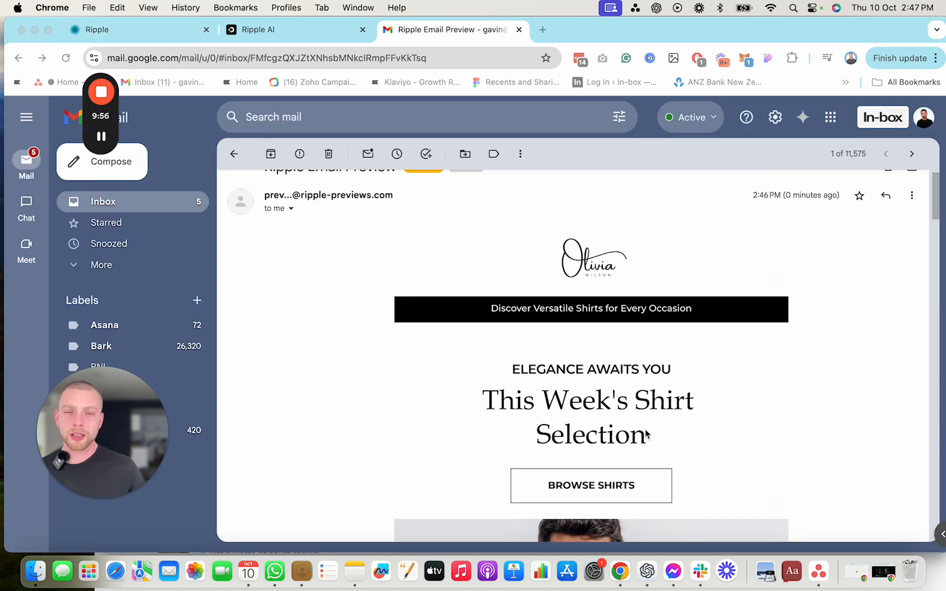
# Examine the received Ripple Email Preview message in Gmail, checking that its heading, hero image and product images are separate elements.
pyautogui.scroll(-5, 560, 480)
pyautogui.scroll(5, 680, 402)
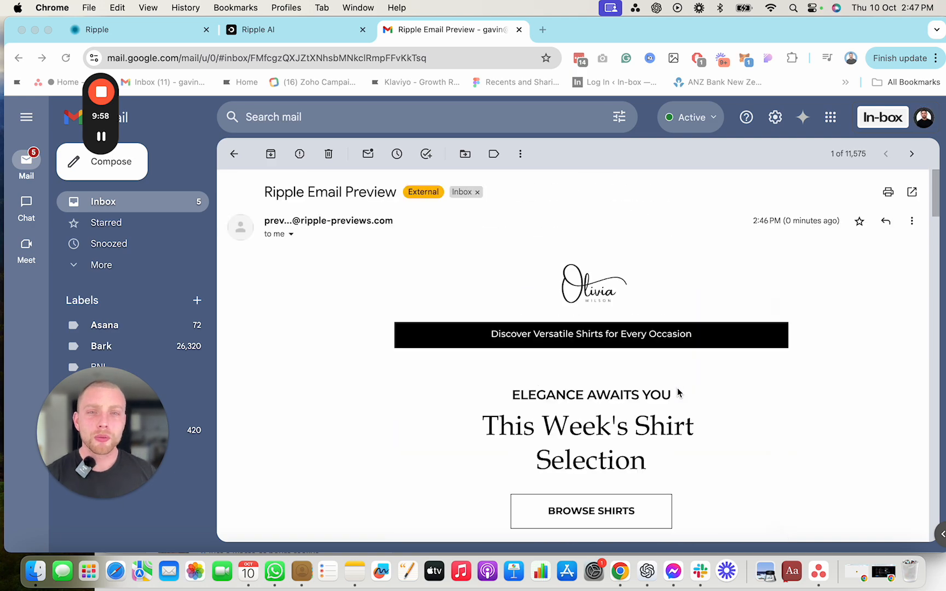
pyautogui.scroll(-5, 678, 393)
pyautogui.moveTo(559, 384); pyautogui.dragTo(446, 380)
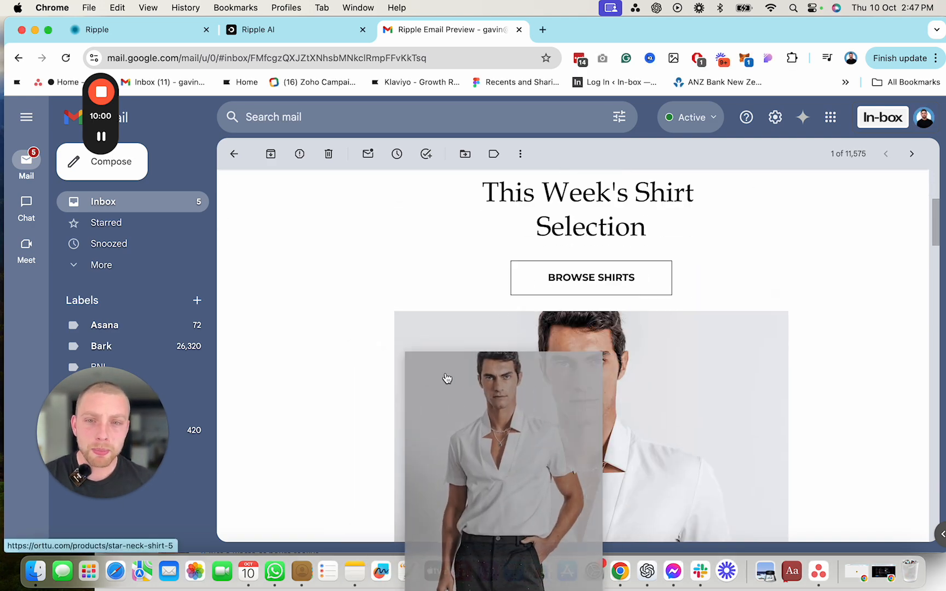
pyautogui.scroll(-12, 449, 378)
pyautogui.moveTo(494, 294); pyautogui.dragTo(374, 306)
pyautogui.moveTo(672, 285); pyautogui.dragTo(627, 313)
pyautogui.scroll(4, 488, 250)
pyautogui.moveTo(446, 367); pyautogui.dragTo(384, 368)
pyautogui.scroll(8, 451, 376)
pyautogui.scroll(5, 534, 300)
pyautogui.moveTo(570, 456); pyautogui.dragTo(483, 445)
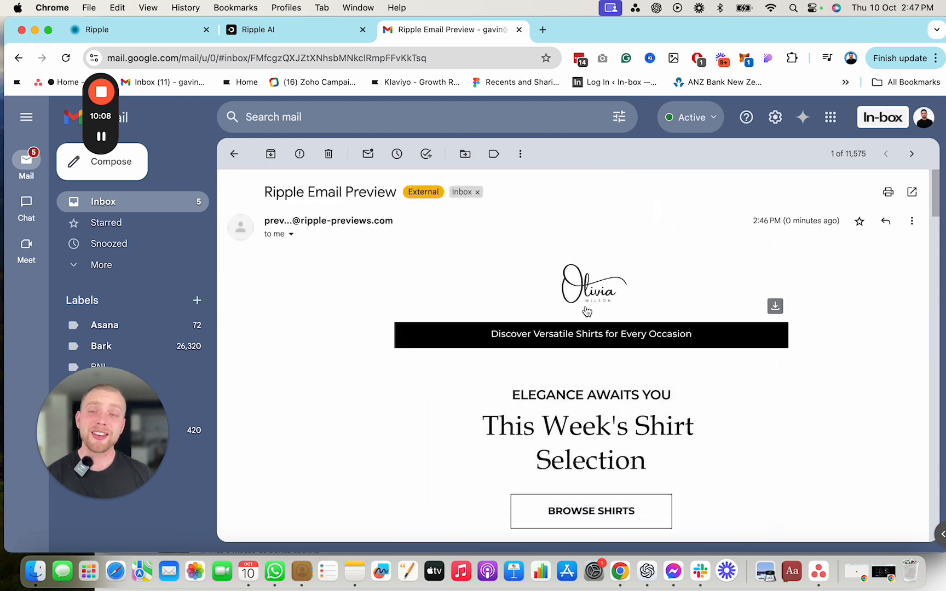
# Review the preview email down to its footer links, check the START SHOPPING button's link and return to the email.
pyautogui.scroll(-5, 627, 380)
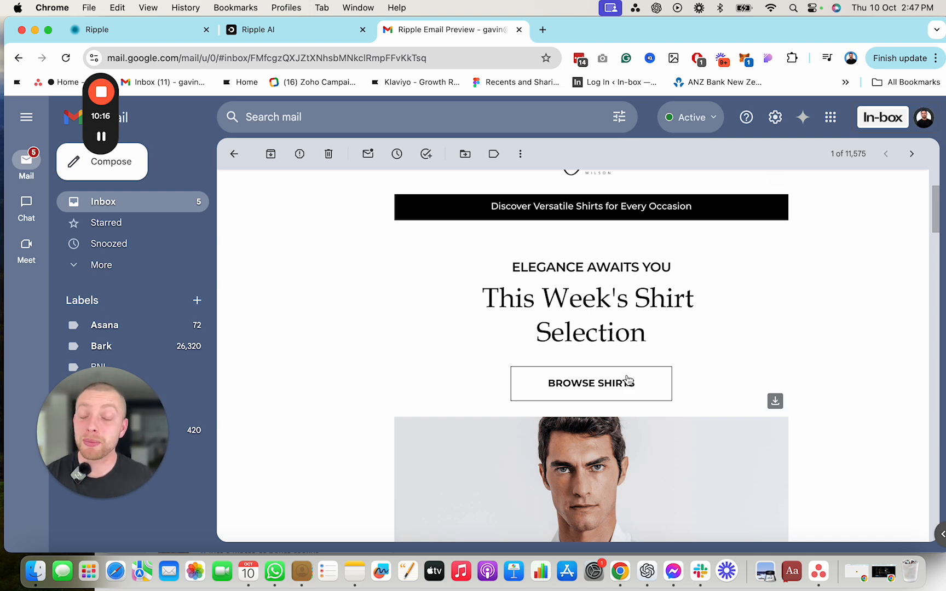
pyautogui.scroll(-15, 627, 380)
pyautogui.moveTo(495, 394); pyautogui.dragTo(609, 400)
pyautogui.scroll(-15, 629, 401)
pyautogui.scroll(-10, 657, 400)
pyautogui.scroll(4, 657, 400)
pyautogui.moveTo(588, 448)
pyautogui.mouseDown()
pyautogui.moveTo(531, 447)
pyautogui.moveTo(589, 450)
pyautogui.mouseUp()
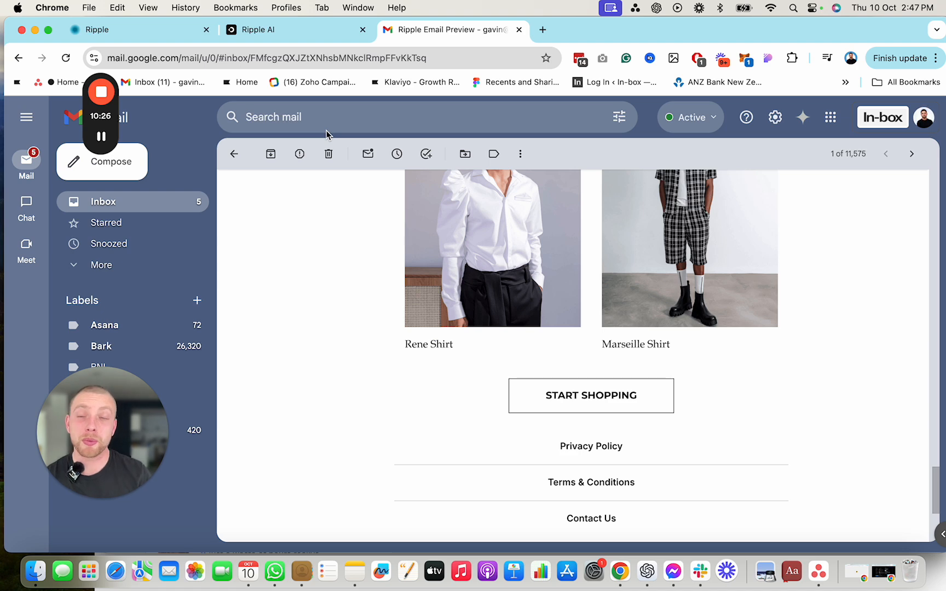
pyautogui.click(618, 396)
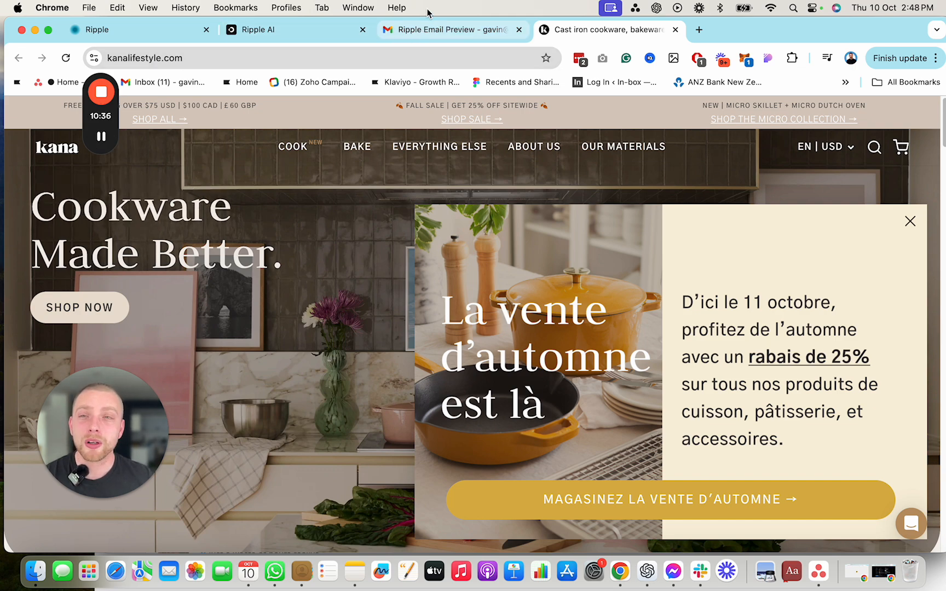
pyautogui.click(438, 29)
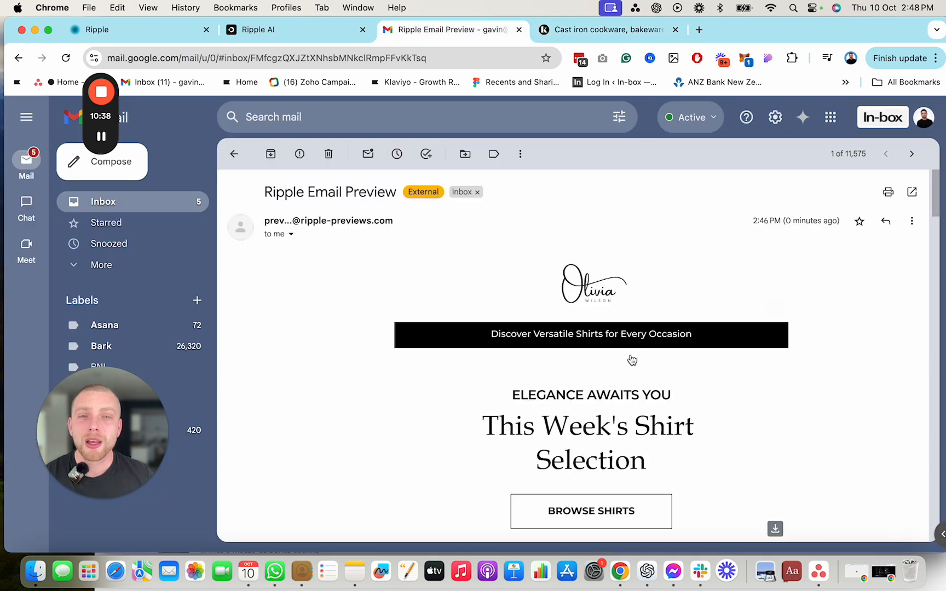
# Review the preview email's layout again, from the header through the hero image and product grids to the Marseille Shirt.
pyautogui.scroll(-10, 582, 334)
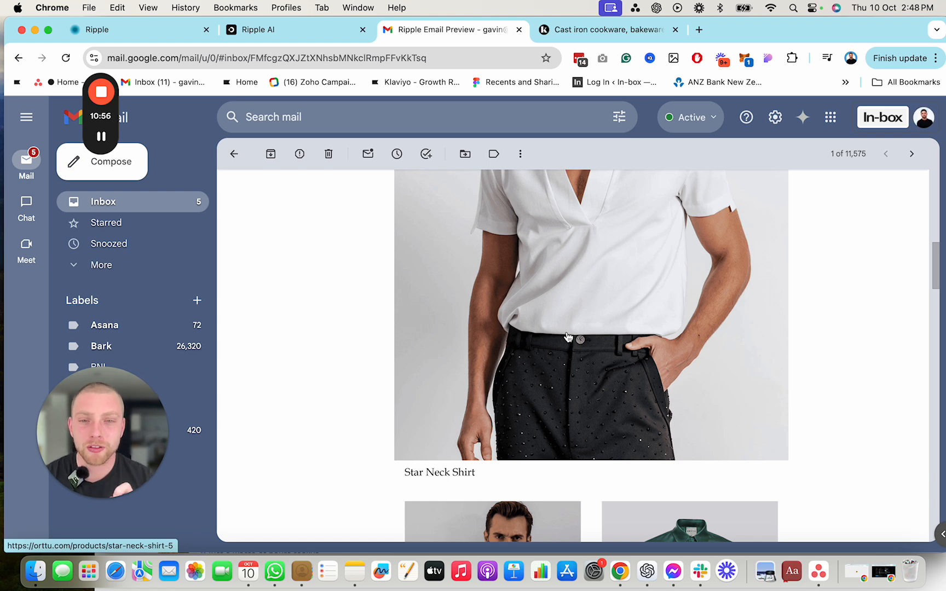
pyautogui.scroll(-5, 476, 427)
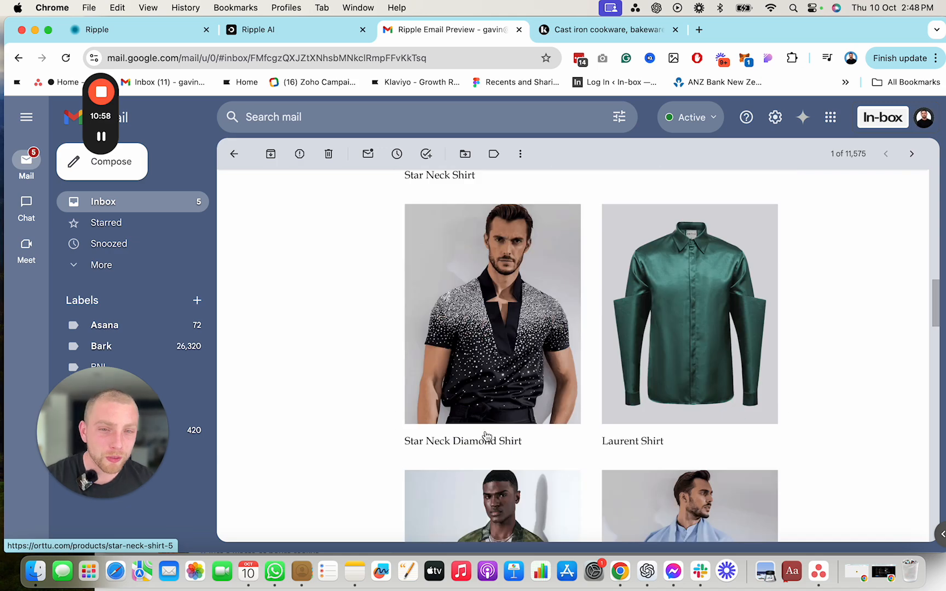
pyautogui.scroll(10, 481, 436)
pyautogui.scroll(4, 480, 422)
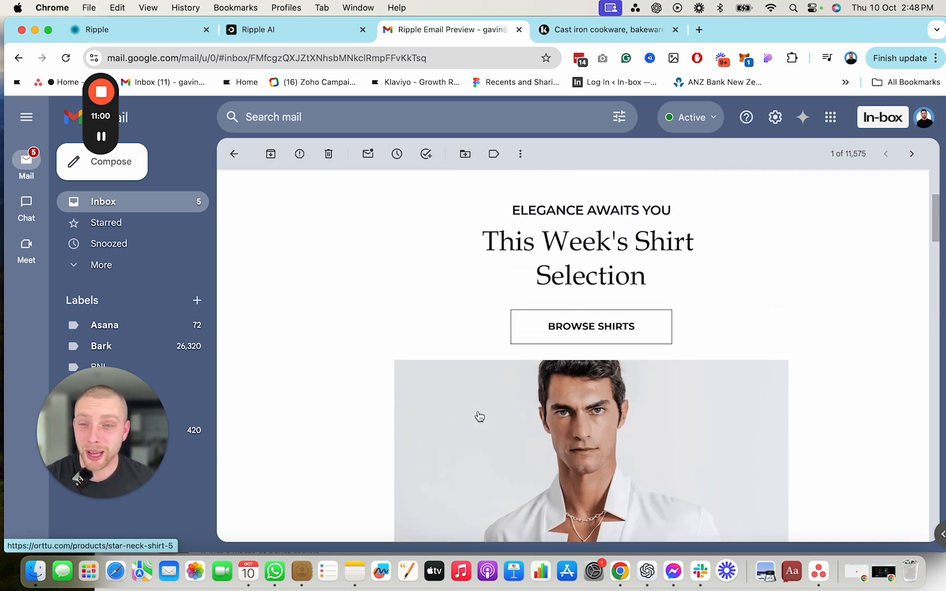
pyautogui.scroll(5, 487, 323)
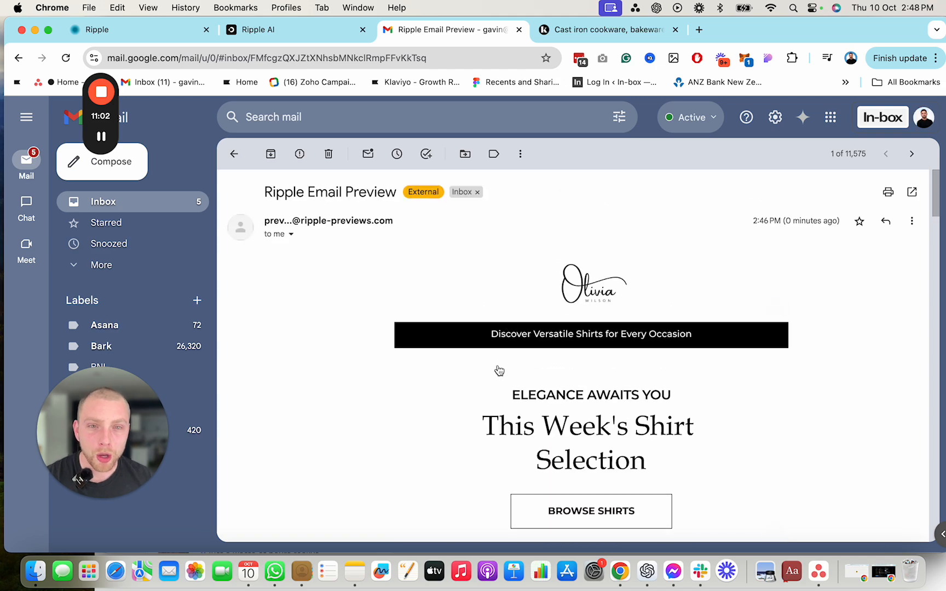
pyautogui.scroll(-15, 705, 314)
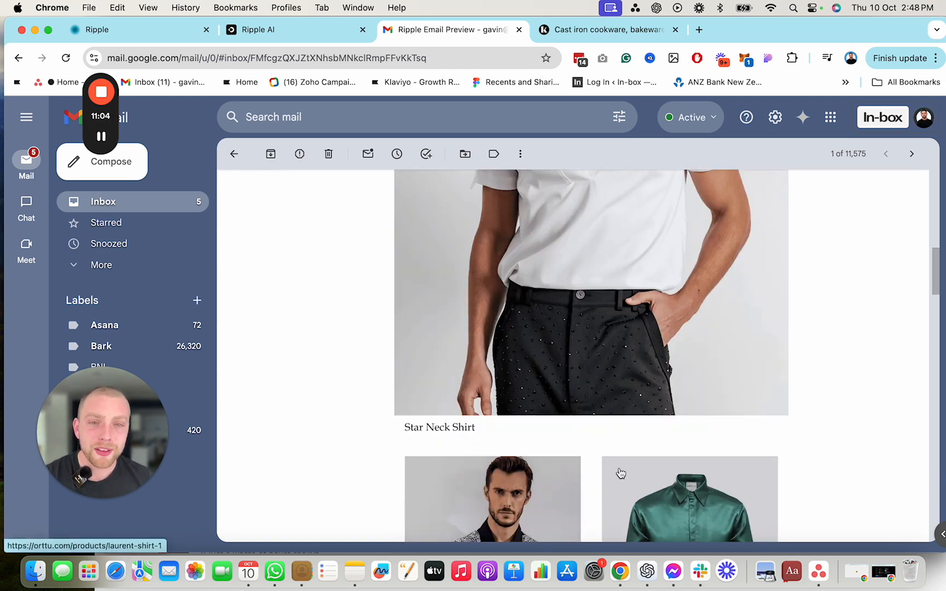
pyautogui.scroll(-10, 622, 464)
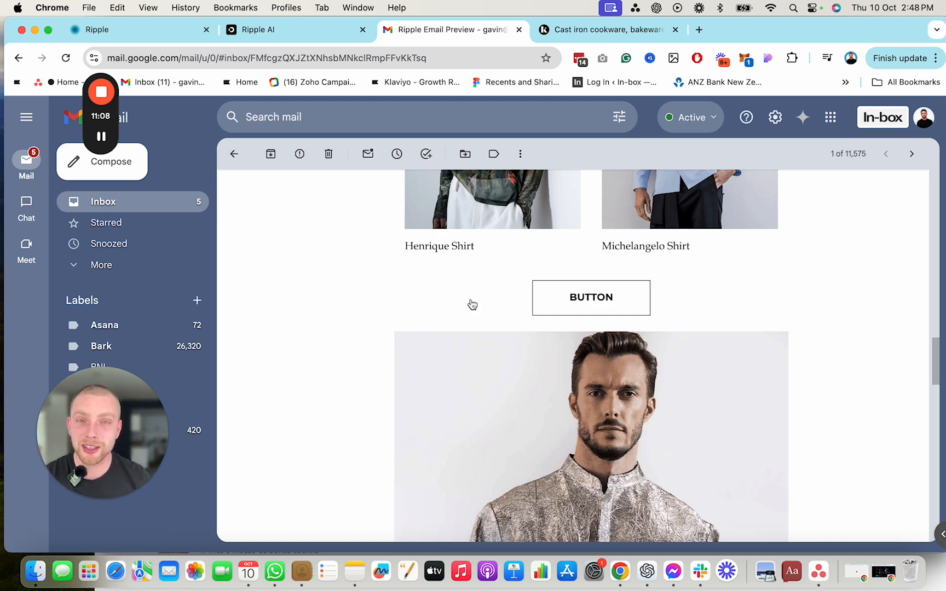
pyautogui.scroll(-15, 602, 419)
pyautogui.scroll(-3, 602, 419)
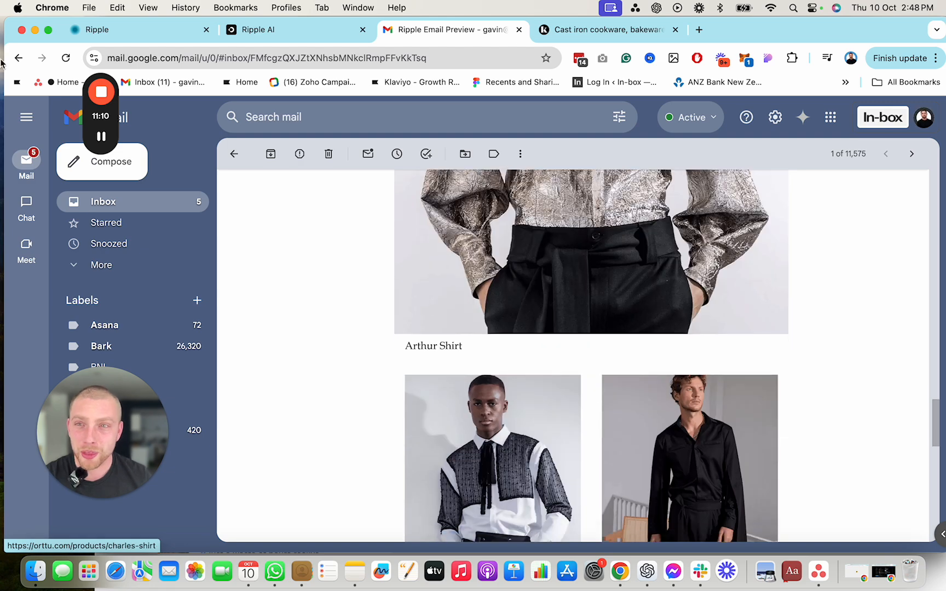
pyautogui.scroll(-15, 713, 359)
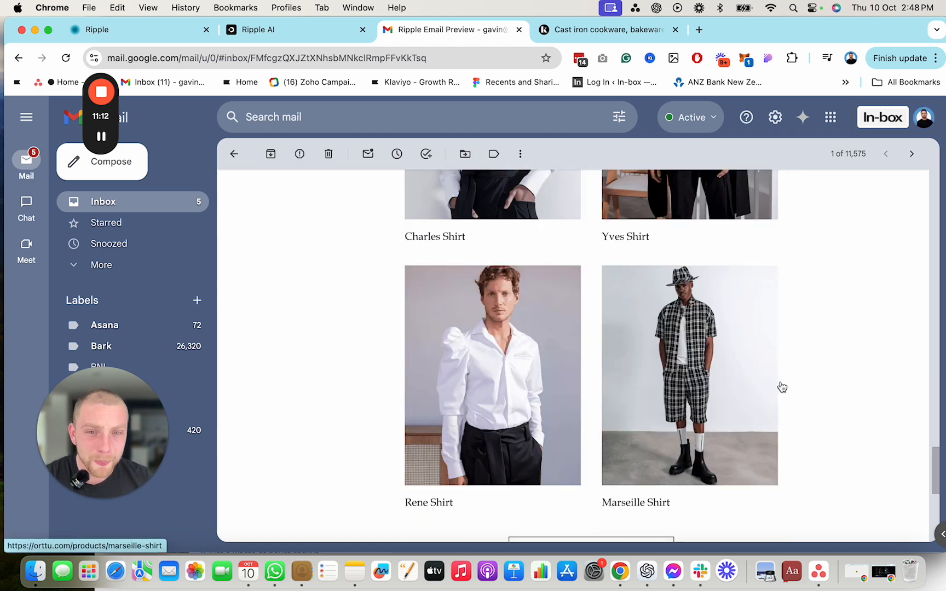
pyautogui.scroll(15, 591, 405)
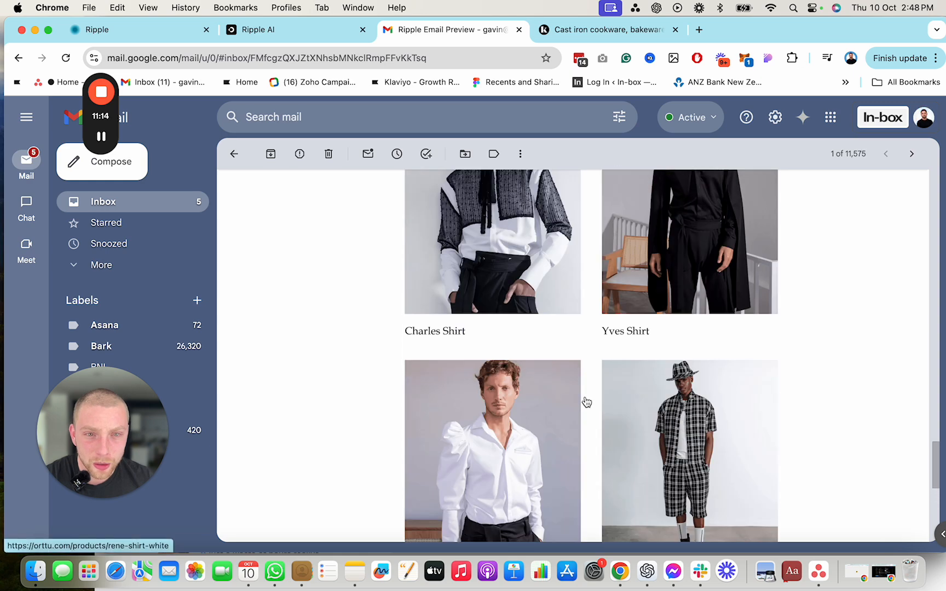
pyautogui.scroll(15, 591, 375)
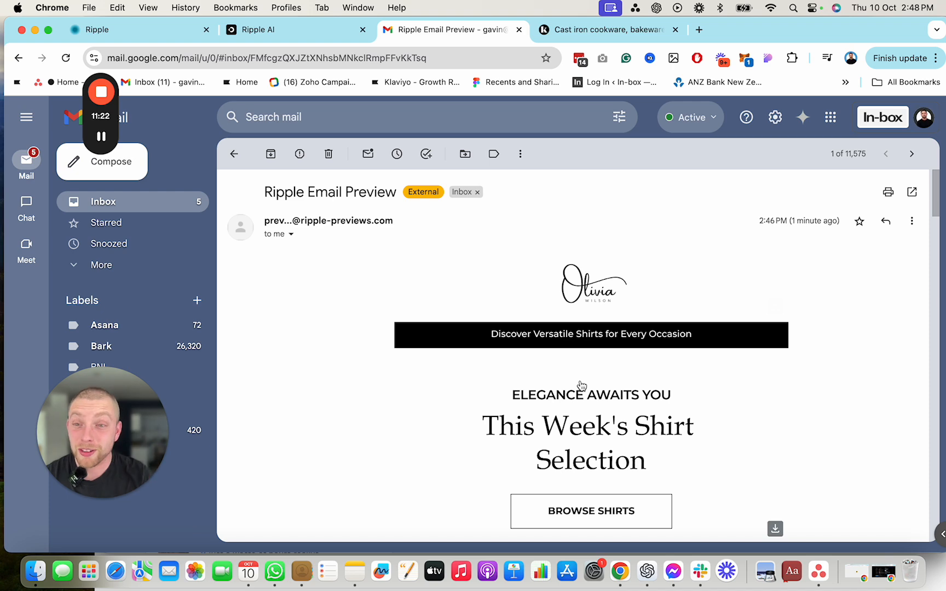
# Switch to the Ripple AI website, look over its creative gallery and return to the start of the homepage.
pyautogui.click(315, 33)
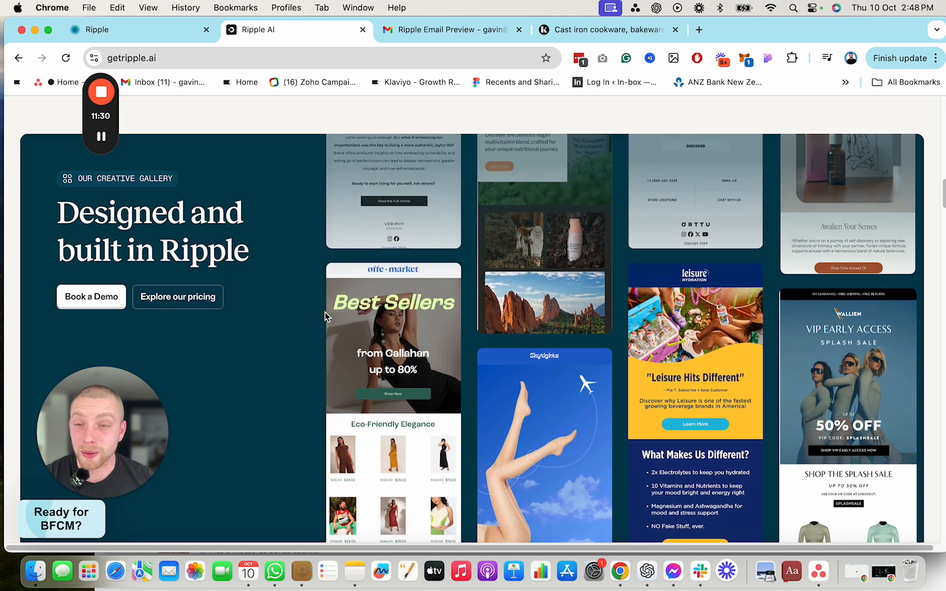
pyautogui.moveTo(109, 438); pyautogui.dragTo(89, 474)
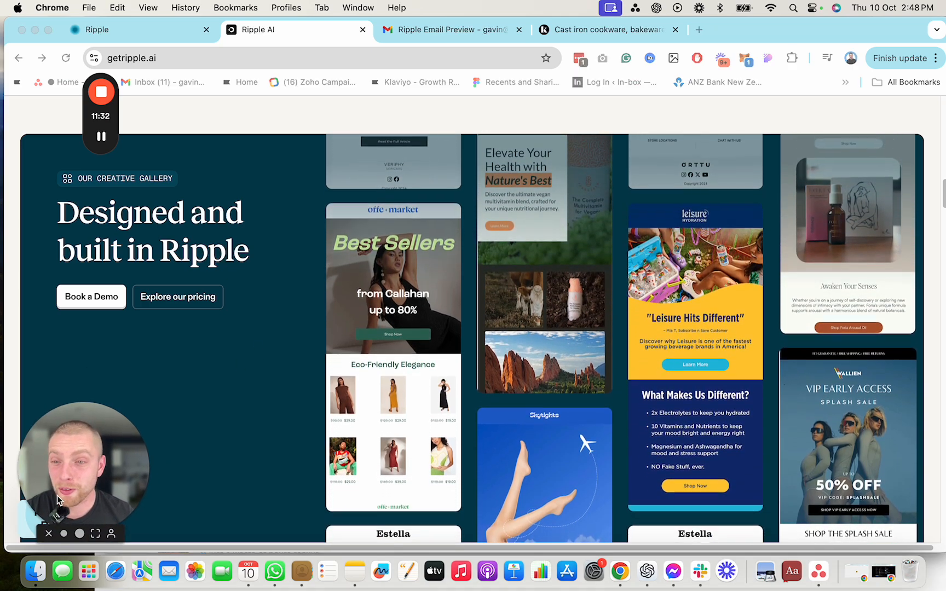
pyautogui.scroll(20, 903, 192)
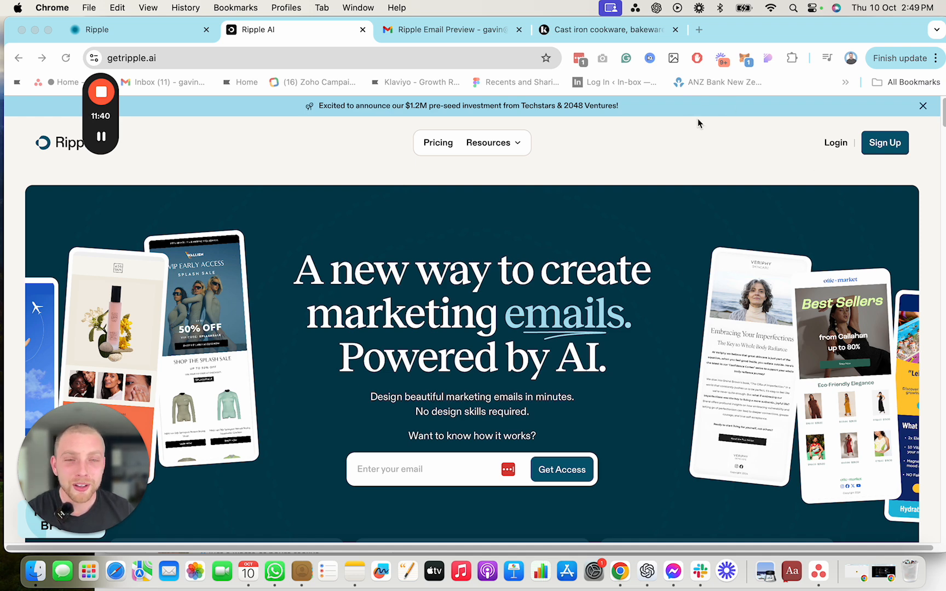
pyautogui.moveTo(96, 102)
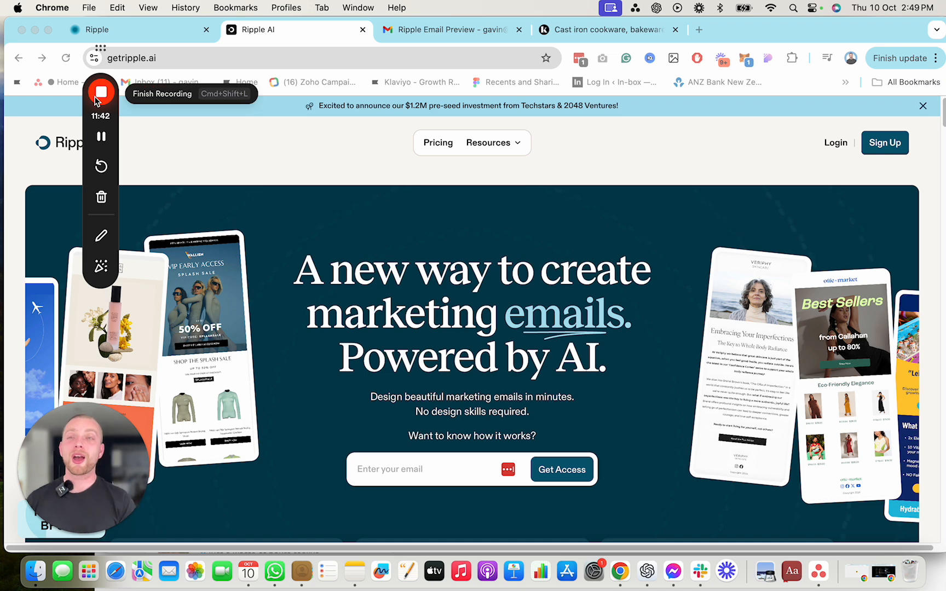